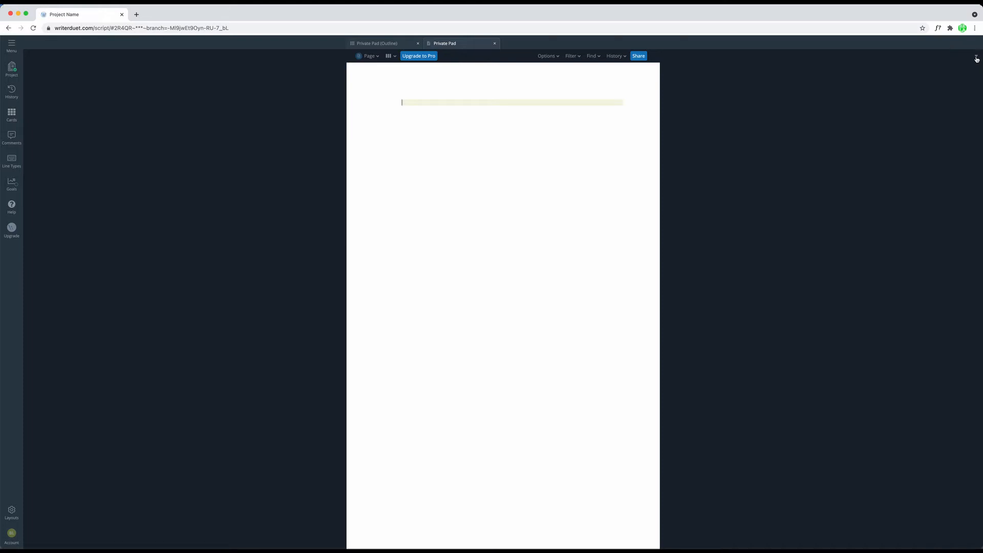
Step: Hide and restore the widget options bar, and switch the document from Page view to Cards view
left_click(976, 57)
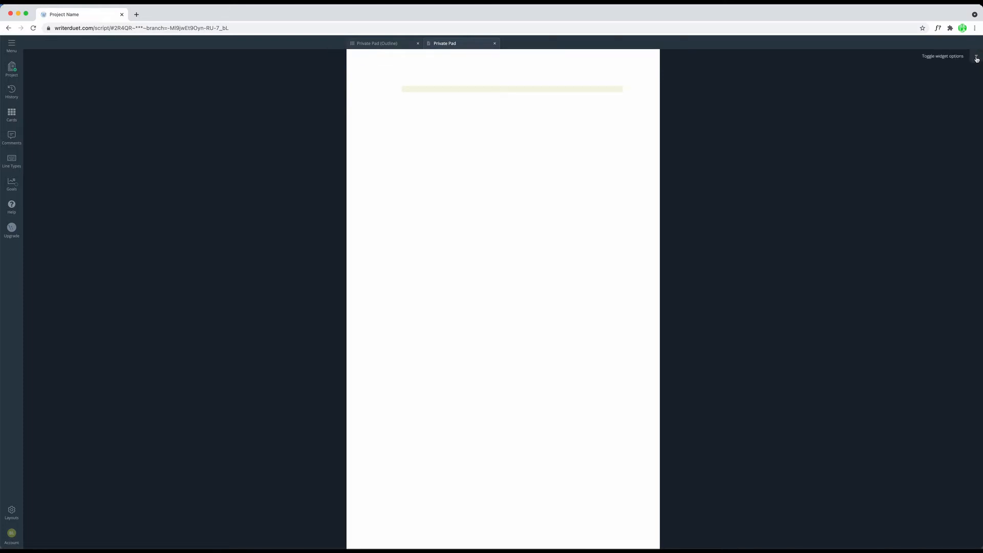
left_click(977, 58)
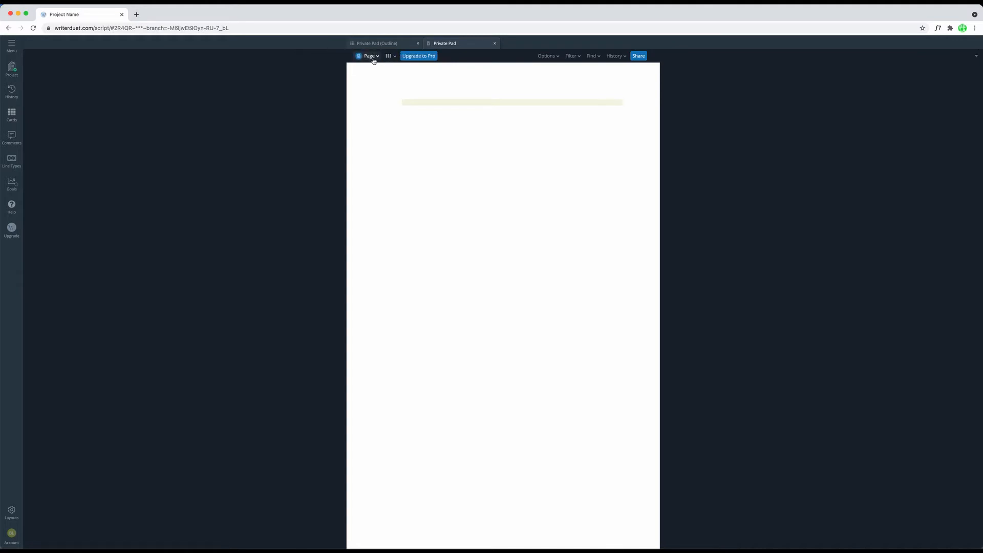
left_click(373, 60)
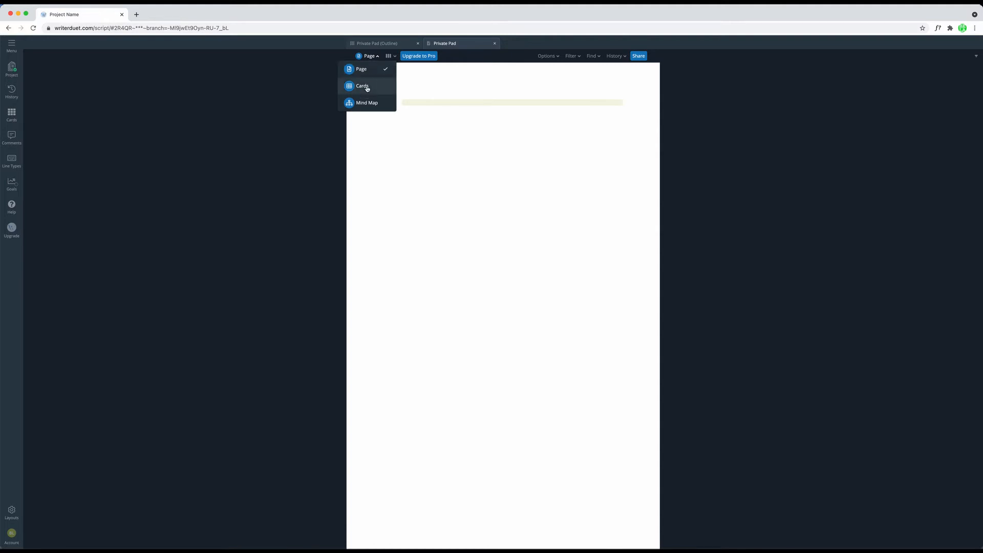
left_click(367, 87)
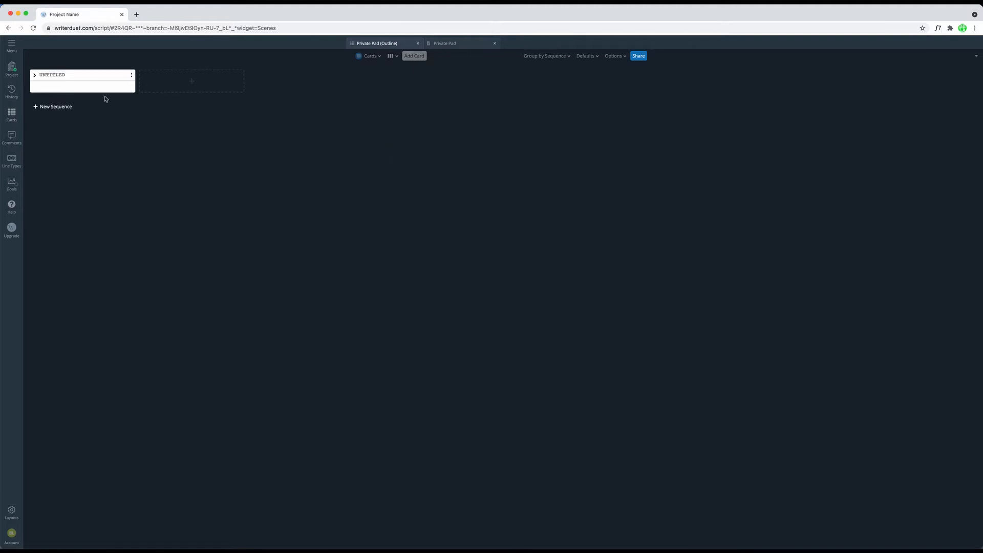
Step: Title the first card SCENE 1, add cards titled SCENE 2 and SCENE 3, and expand the SCENE 1 card
left_click(56, 75)
type("SCENE 1")
left_click(194, 81)
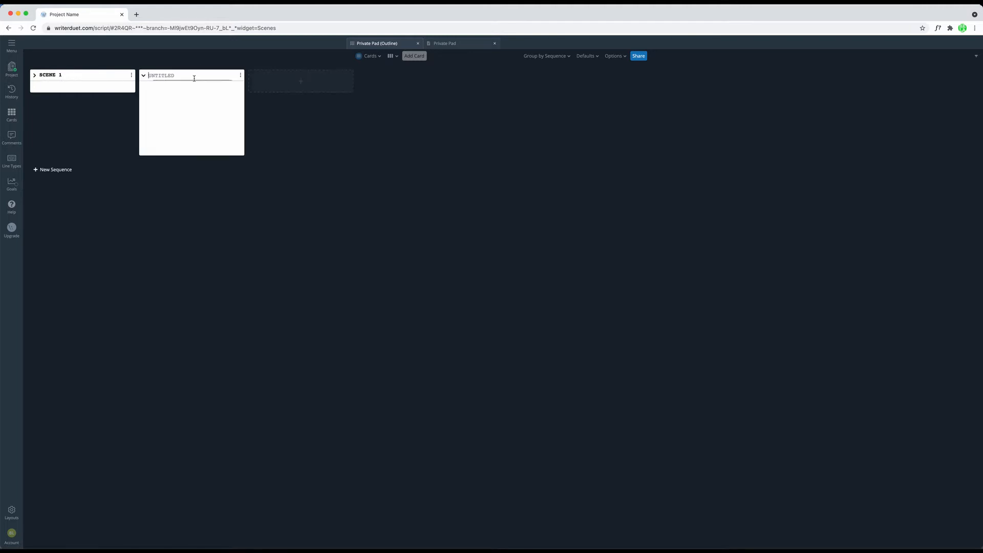
type("SCENE 2")
left_click(314, 80)
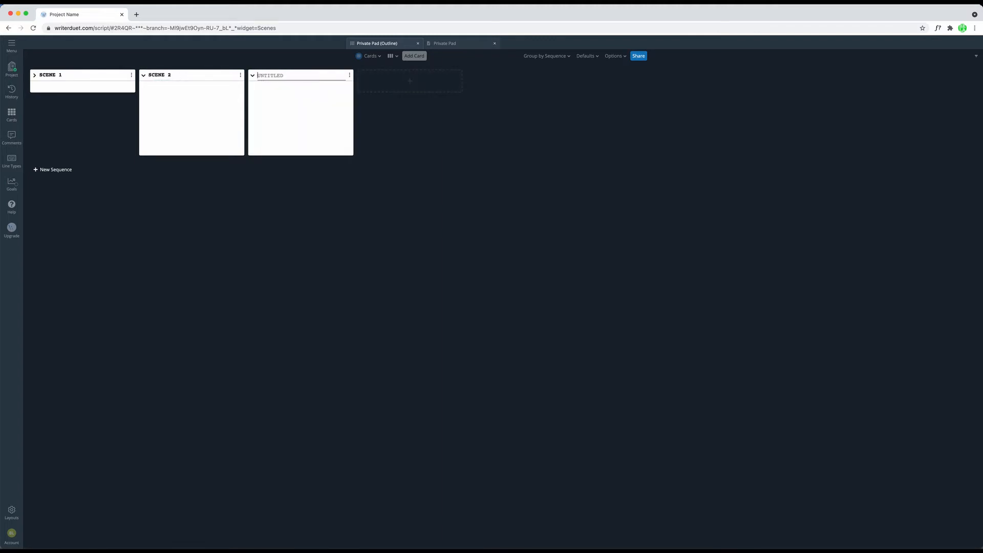
type("SCENE 3")
left_click(433, 117)
left_click(35, 75)
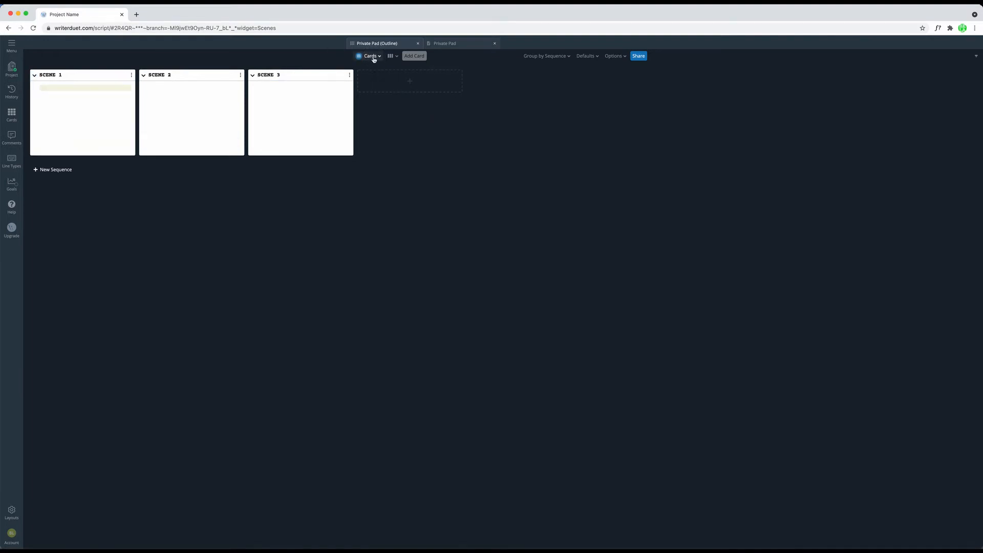
Step: Switch to Page view and add the text "Action line." on a new line under SCENE 1
left_click(373, 58)
left_click(363, 68)
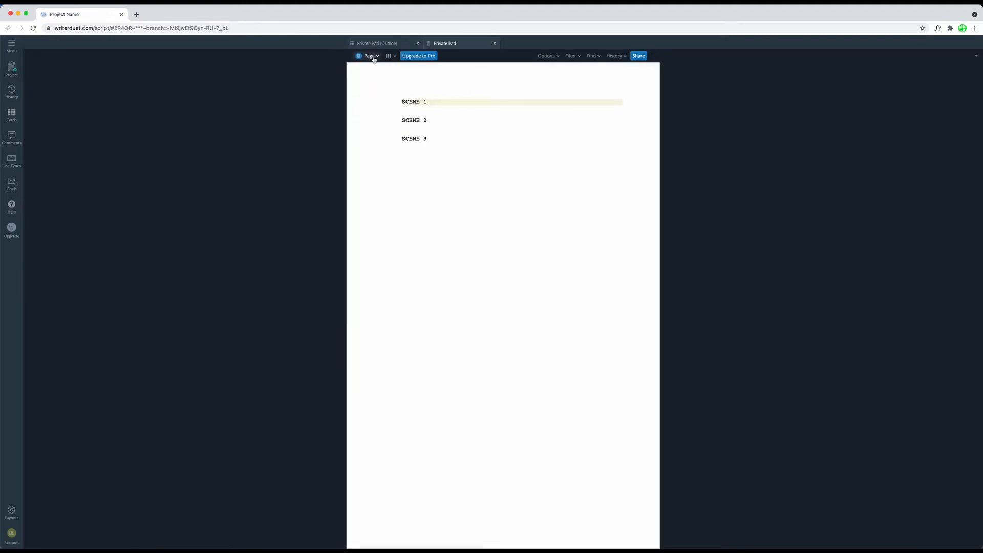
left_click(371, 57)
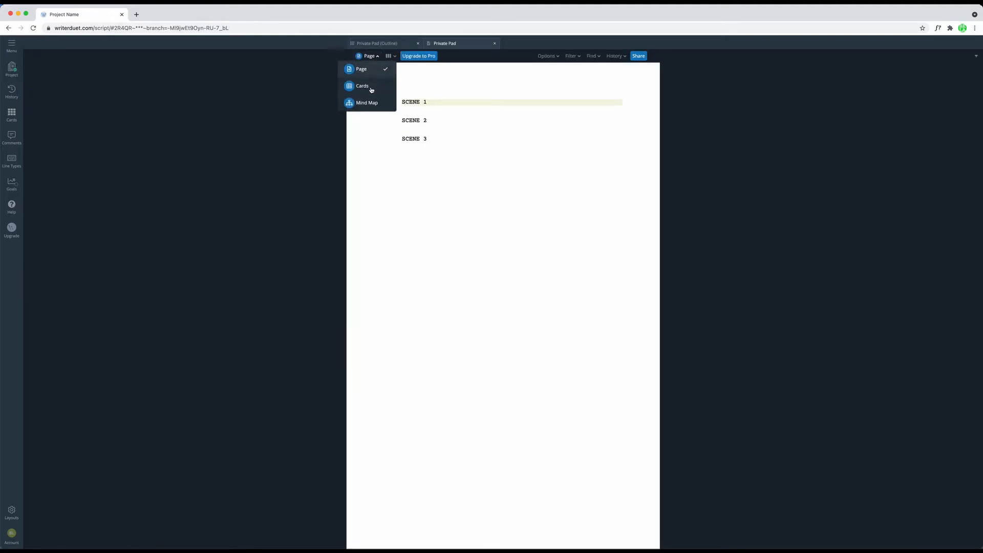
left_click(435, 100)
key("Return")
type("A")
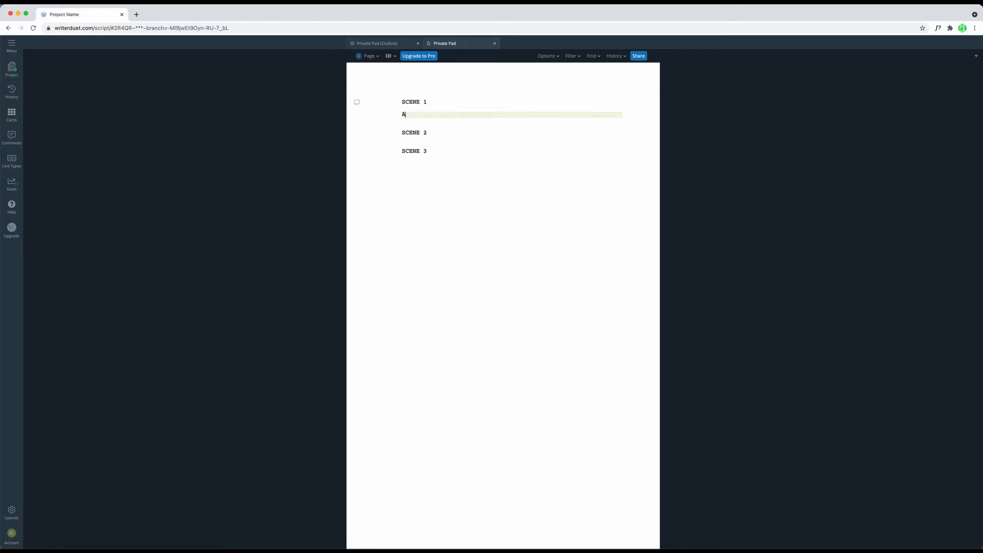
type("ction line.")
Step: Return to Cards view and add "Another action line." below the existing line in the SCENE 1 card
left_click(368, 56)
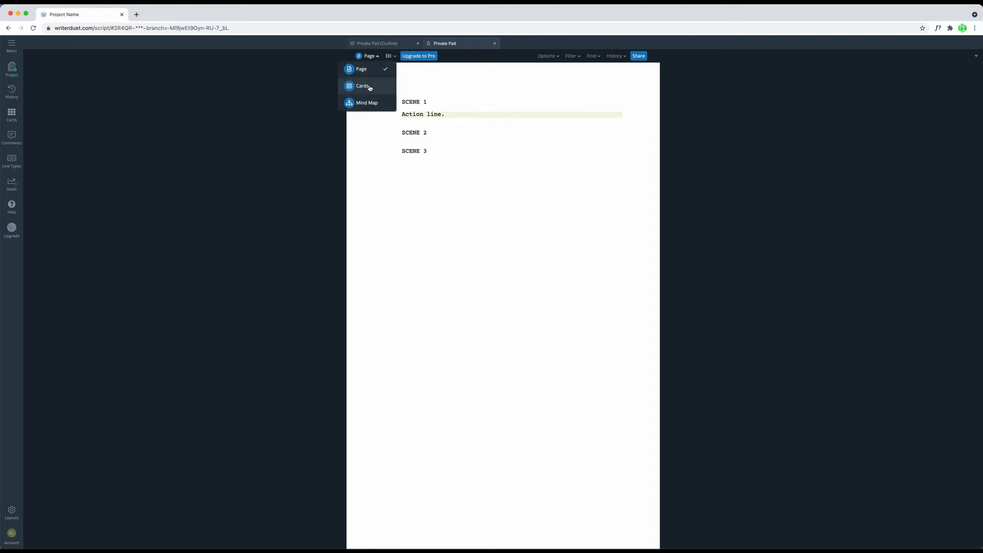
left_click(363, 86)
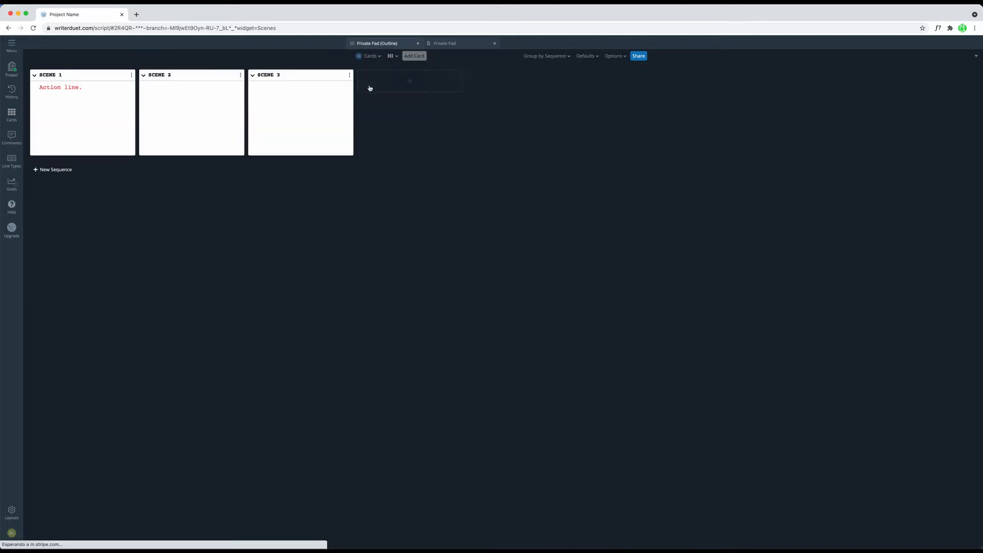
triple_click(93, 87)
key("Return")
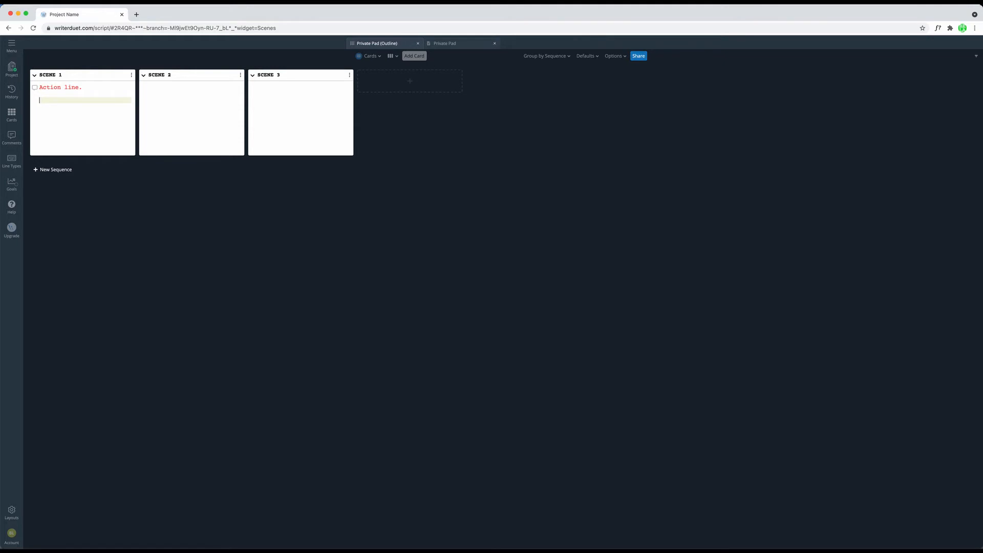
type("Another action line.")
left_click(67, 75)
left_click_drag(67, 75, 35, 76)
left_click(68, 75)
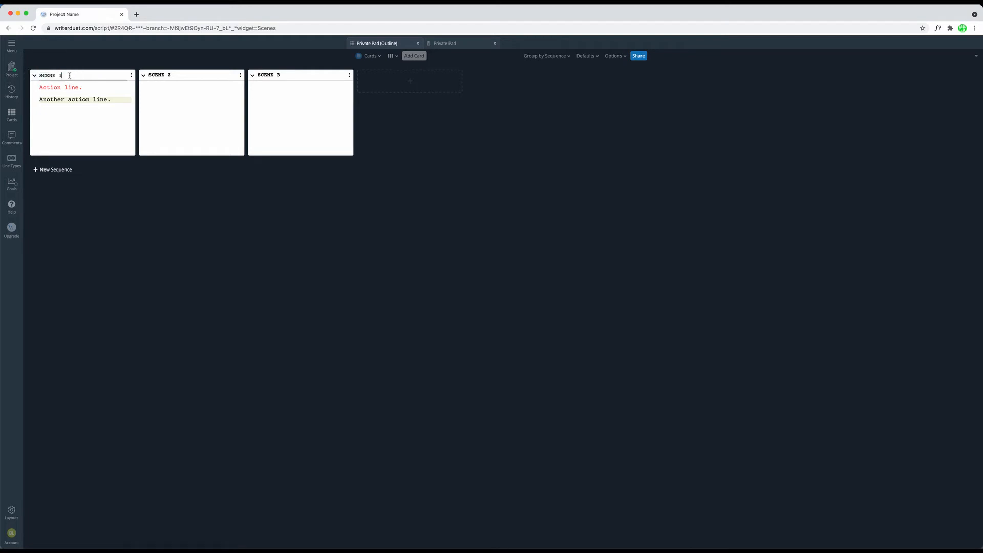
left_click(119, 101)
Step: Try a larger default card height and width, and reset both to their defaults
left_click(589, 57)
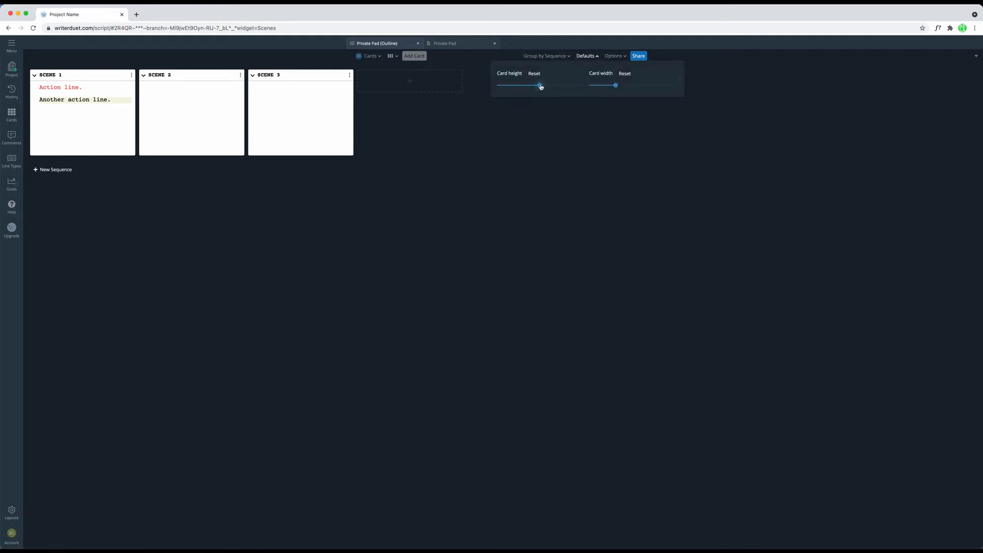
left_click_drag(541, 87, 552, 86)
left_click_drag(614, 86, 629, 87)
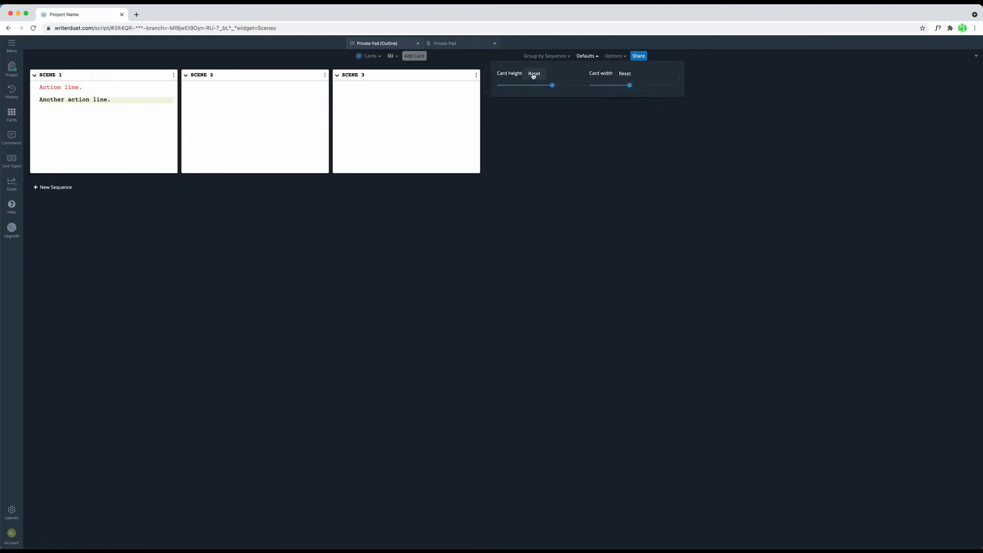
left_click(532, 75)
left_click(626, 74)
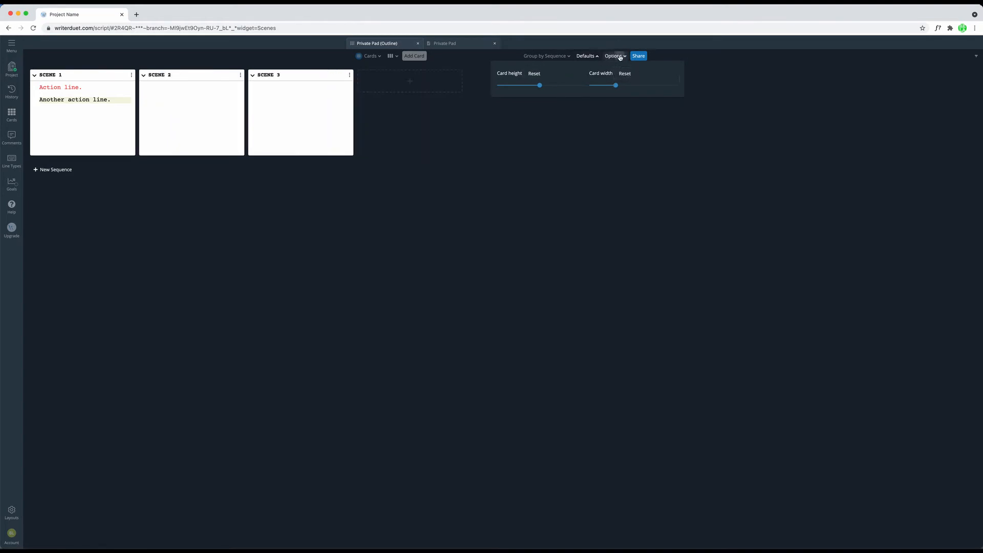
Step: Try outline mode on the cards and turn it off again
left_click(620, 57)
left_click(620, 58)
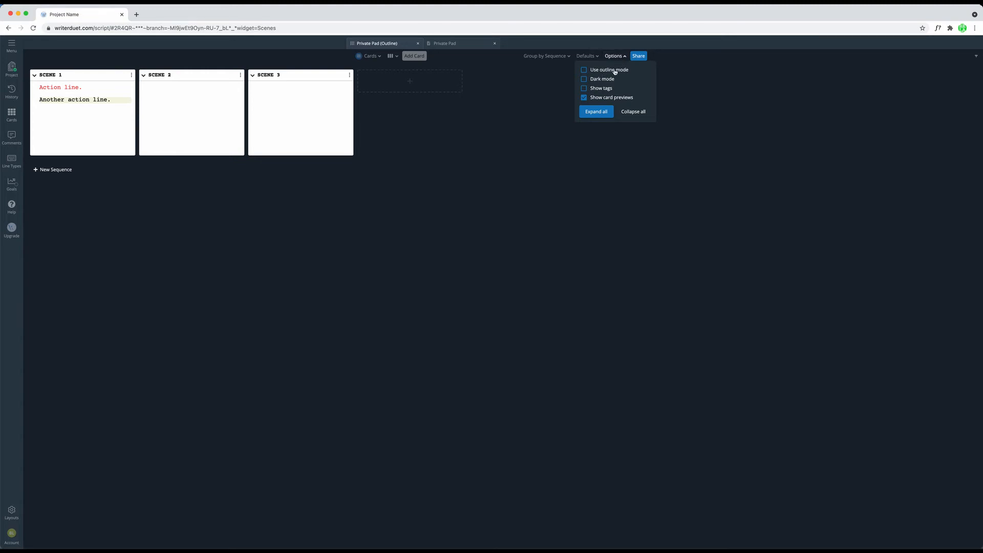
left_click(614, 70)
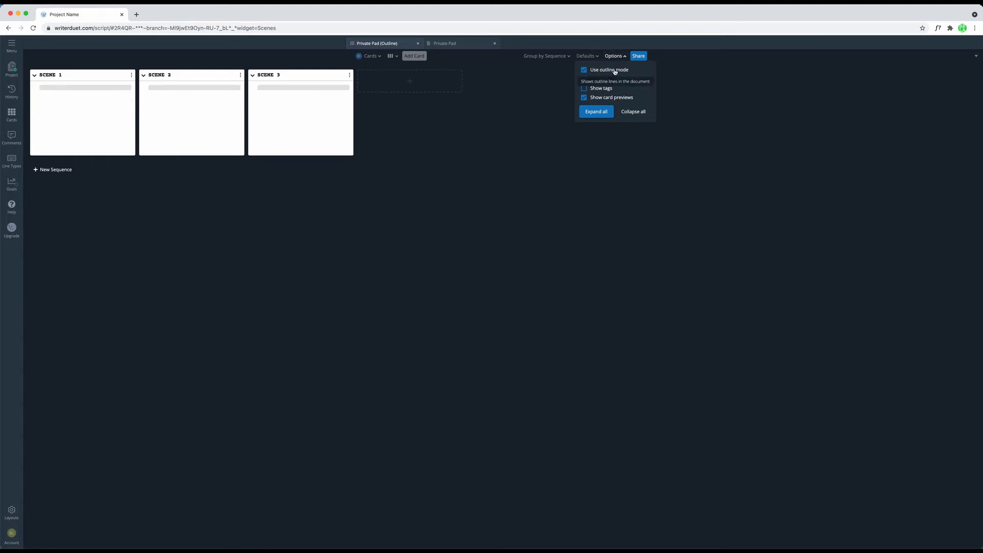
left_click(614, 71)
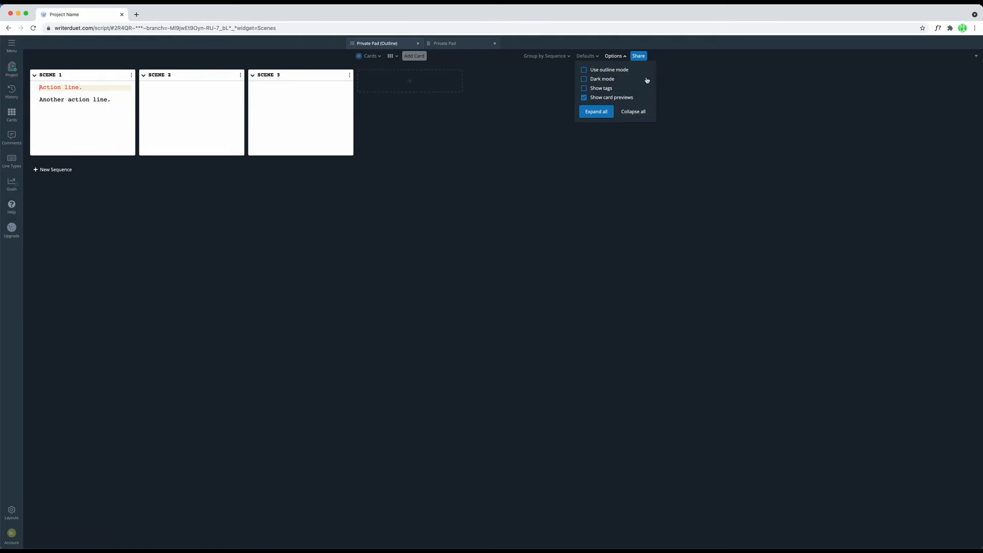
Step: Try dark mode and the display of tags on the cards, turning each one off again
left_click(602, 79)
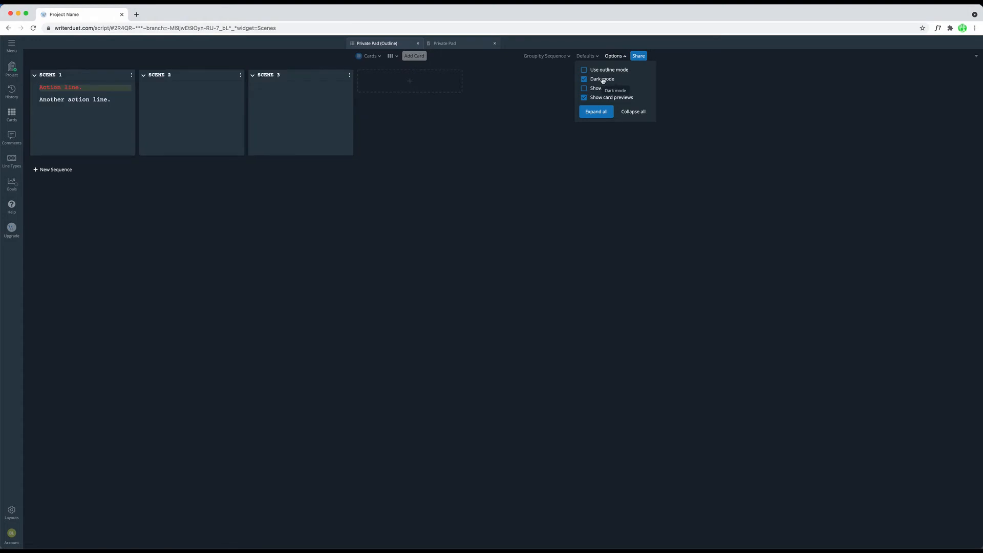
left_click(602, 79)
left_click(602, 88)
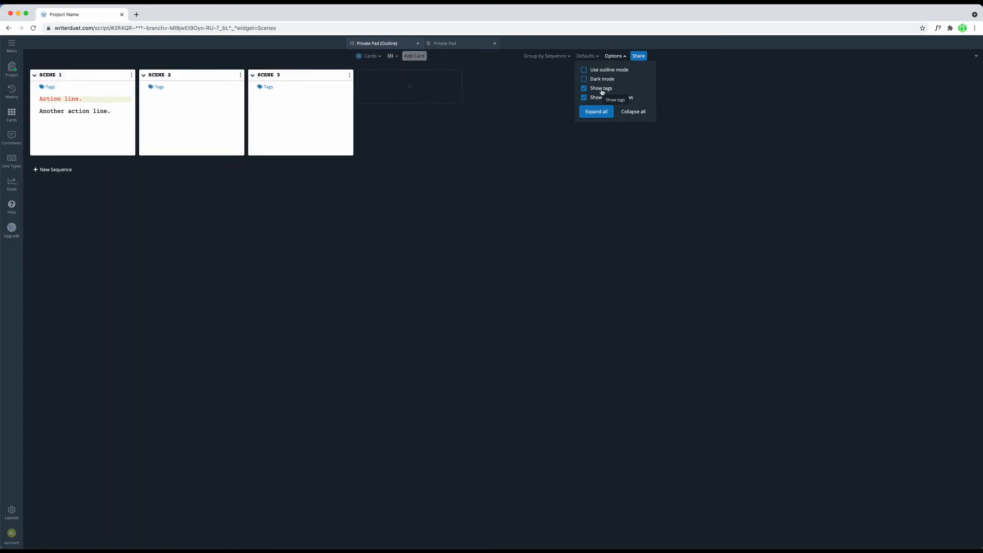
left_click(601, 89)
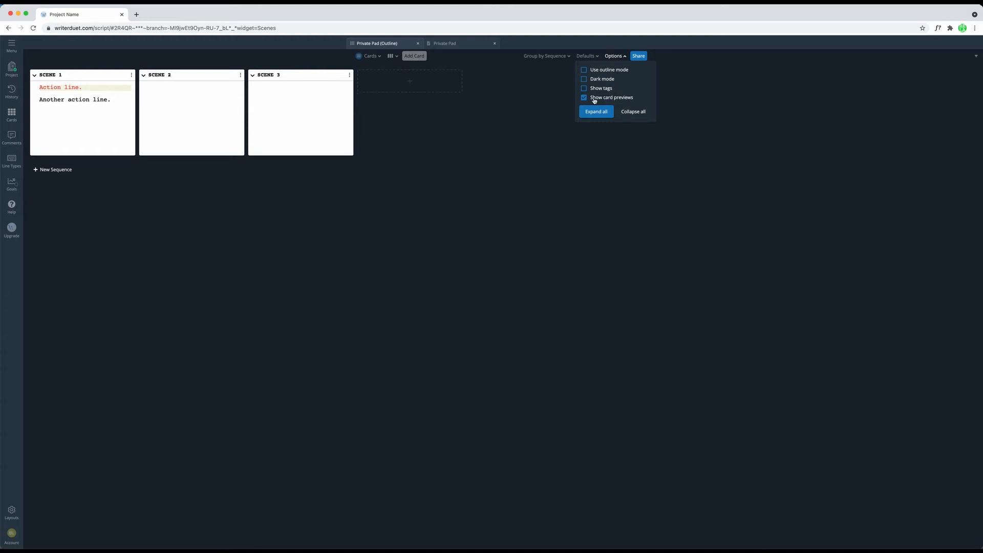
Step: Collapse the SCENE 1 and SCENE 3 cards and compare them with card previews shown and hidden, leaving previews on
left_click(34, 75)
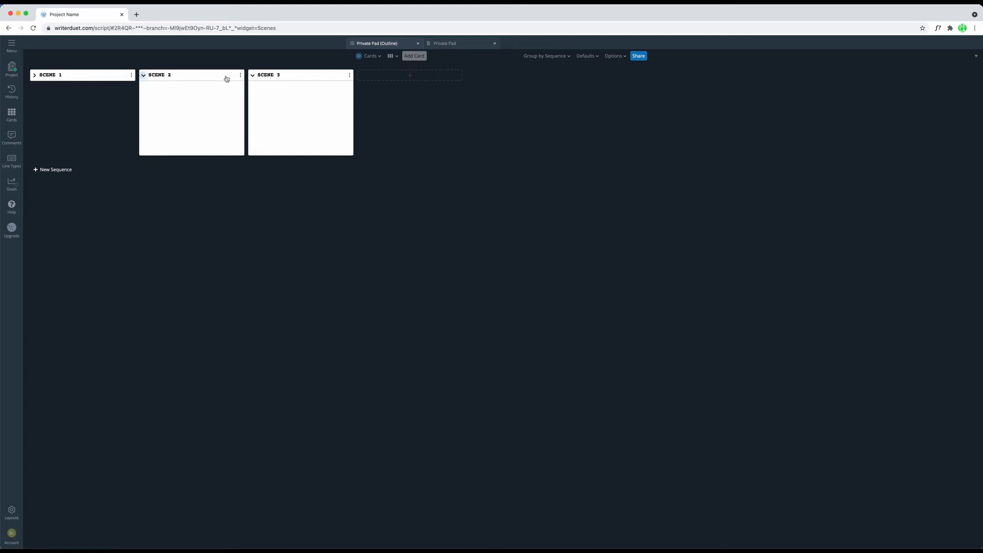
left_click(252, 76)
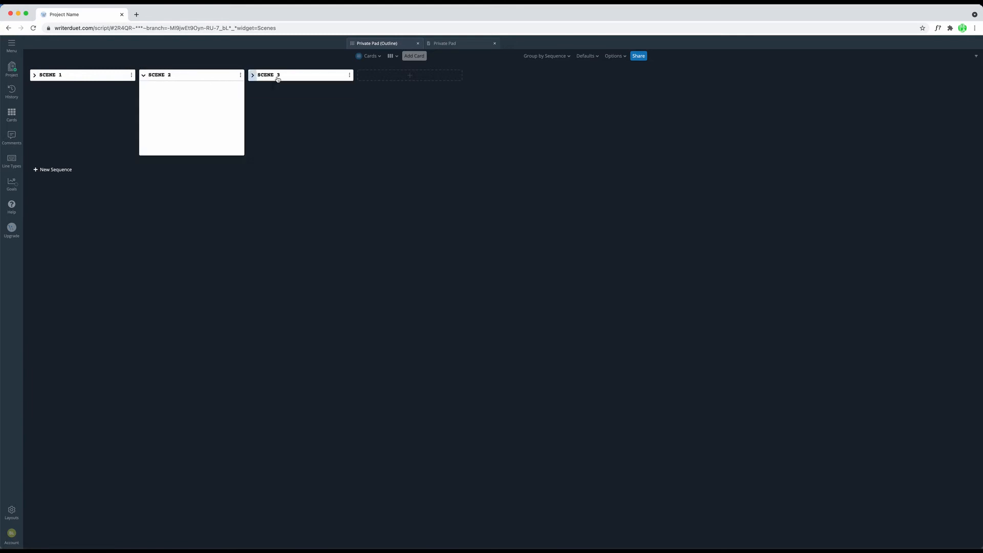
left_click(614, 57)
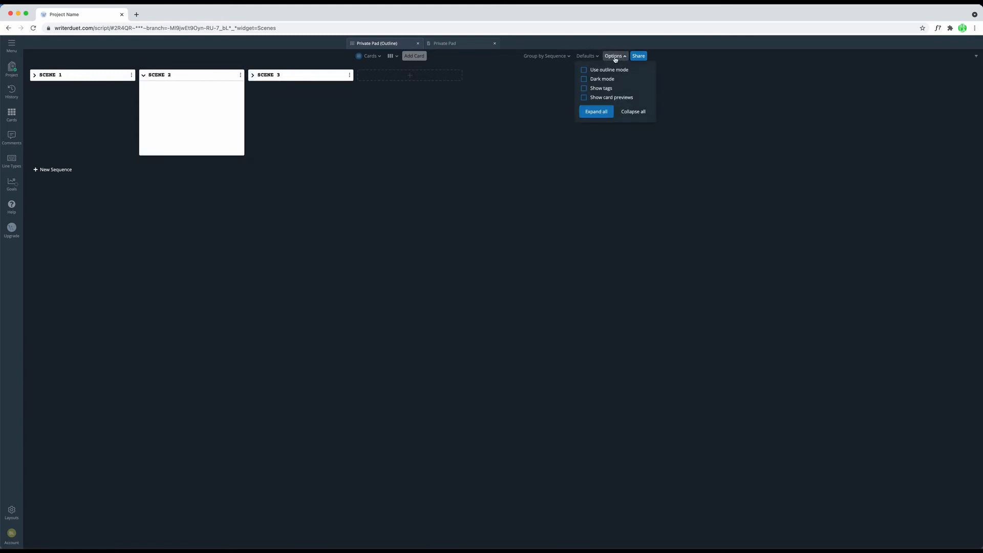
left_click(601, 99)
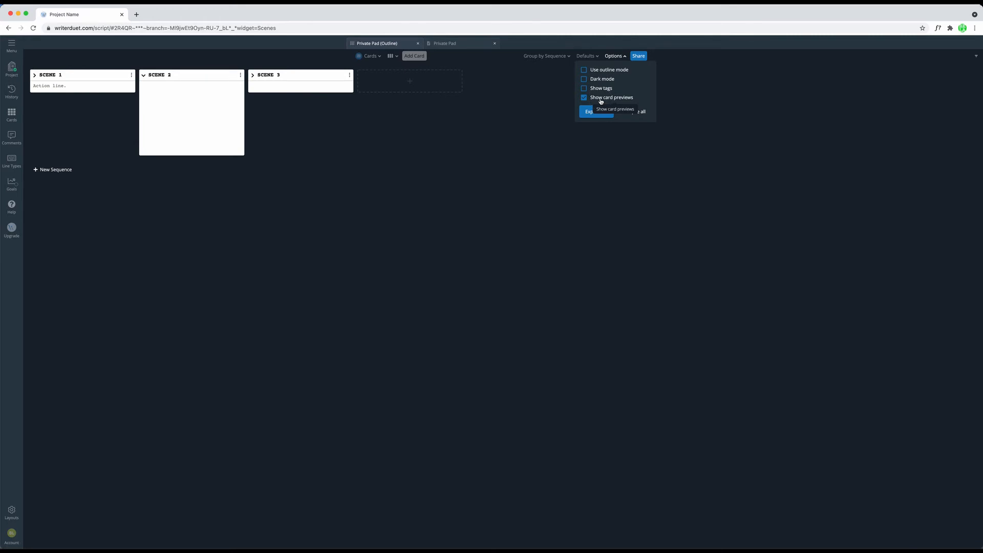
left_click(600, 98)
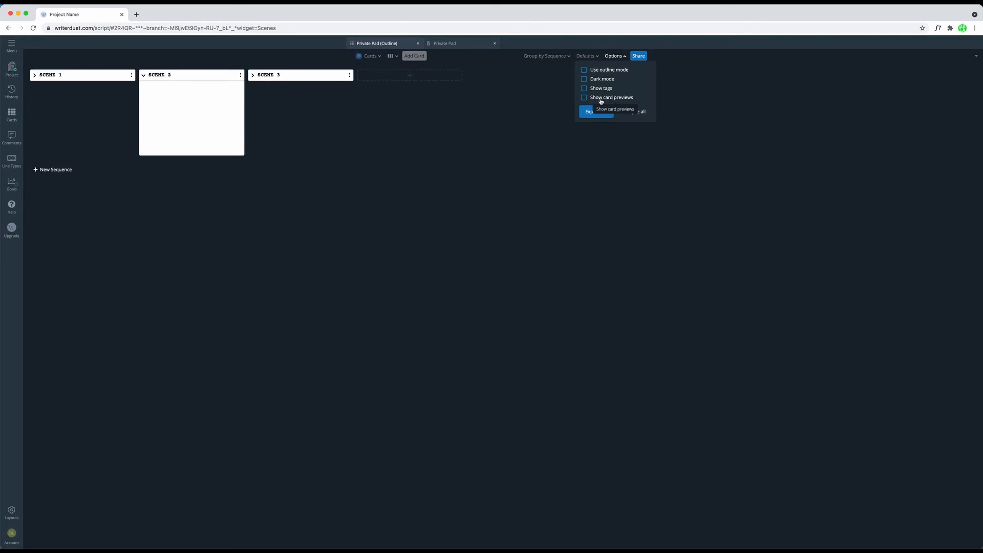
left_click(601, 98)
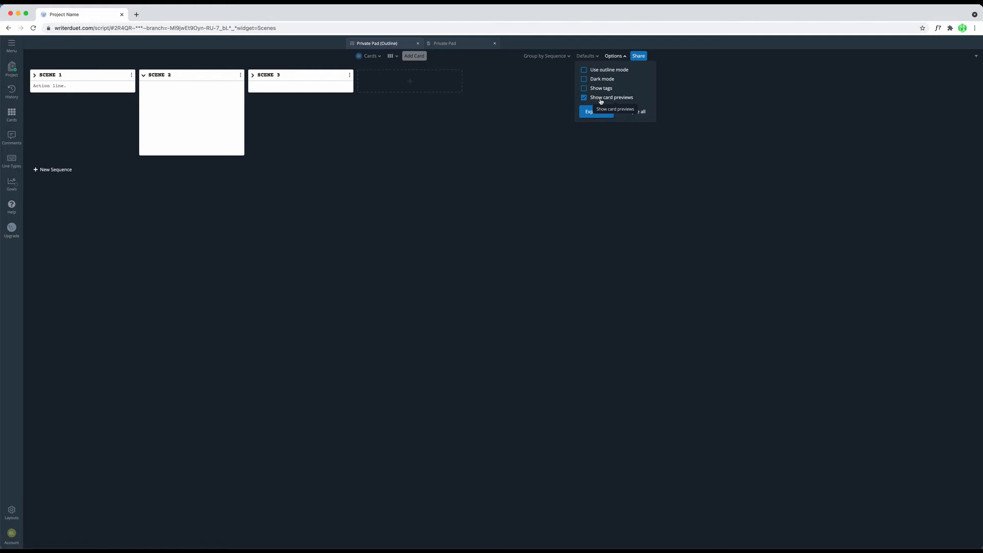
Step: Expand the SCENE 1 card, collapse all cards at once, and expand them all again
left_click(35, 75)
left_click(614, 56)
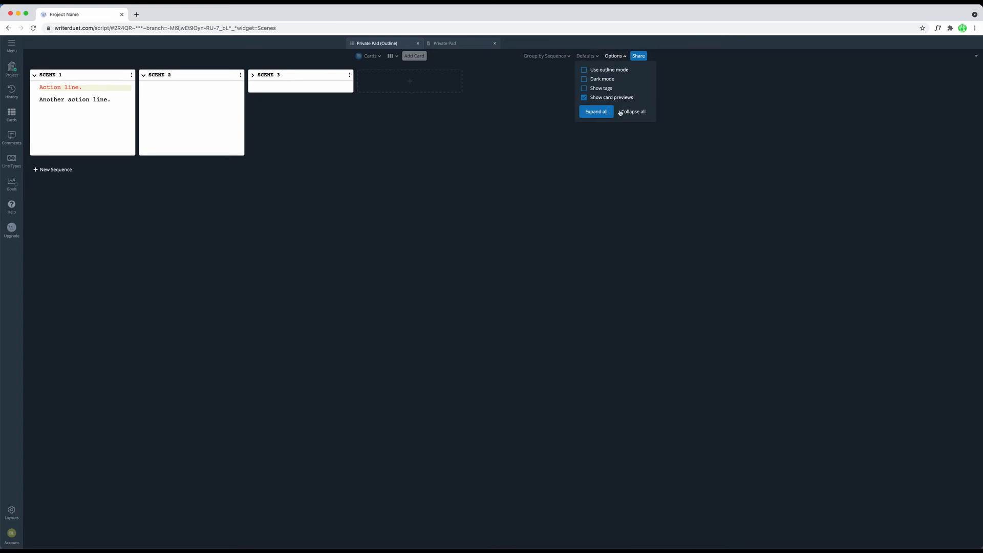
left_click(629, 112)
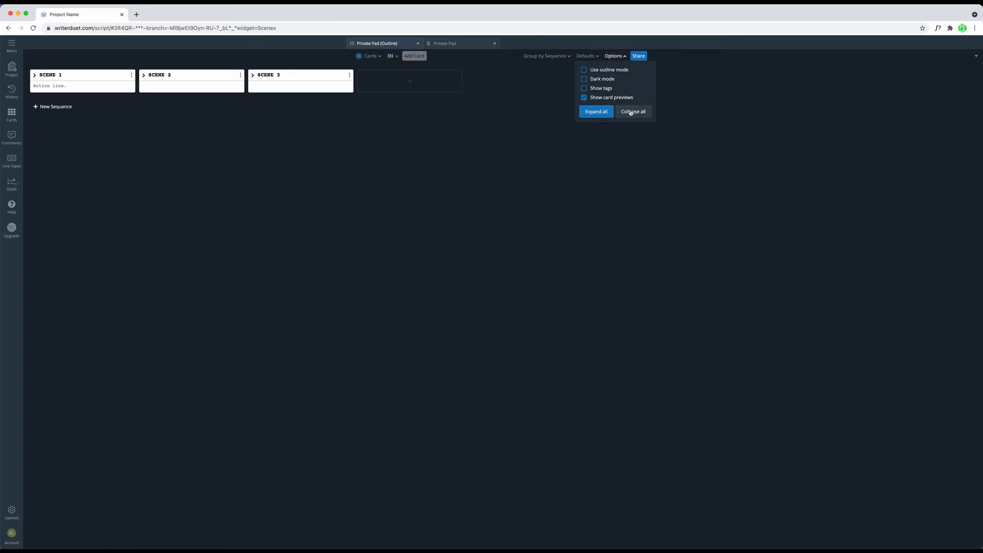
left_click(596, 112)
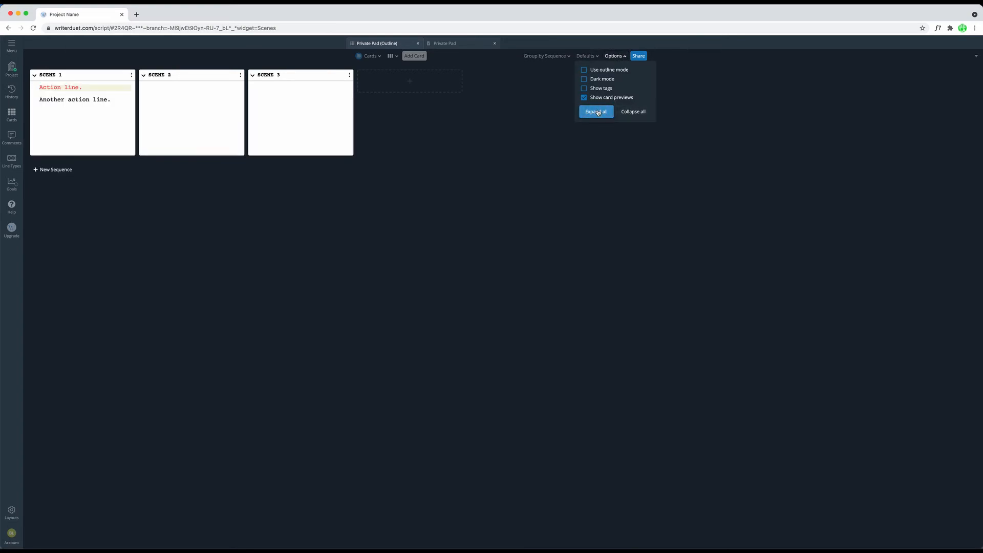
left_click(617, 56)
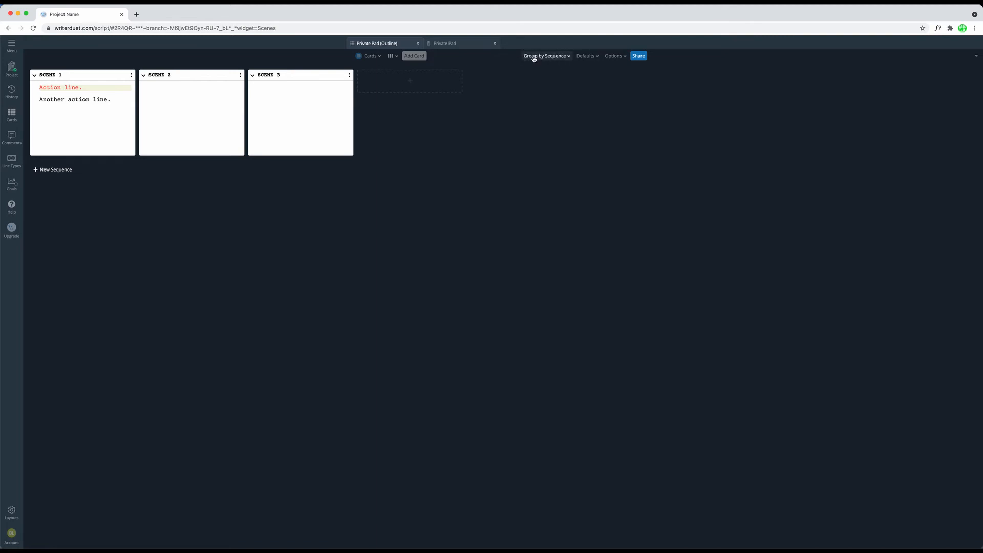
Step: Try grouping the cards by Act and set the grouping back to Sequence
left_click(569, 58)
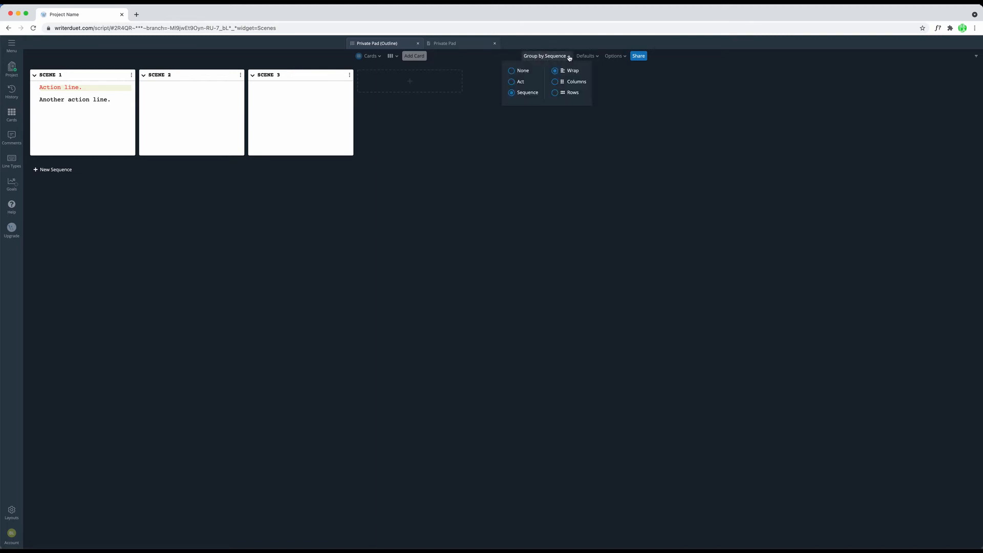
left_click(522, 82)
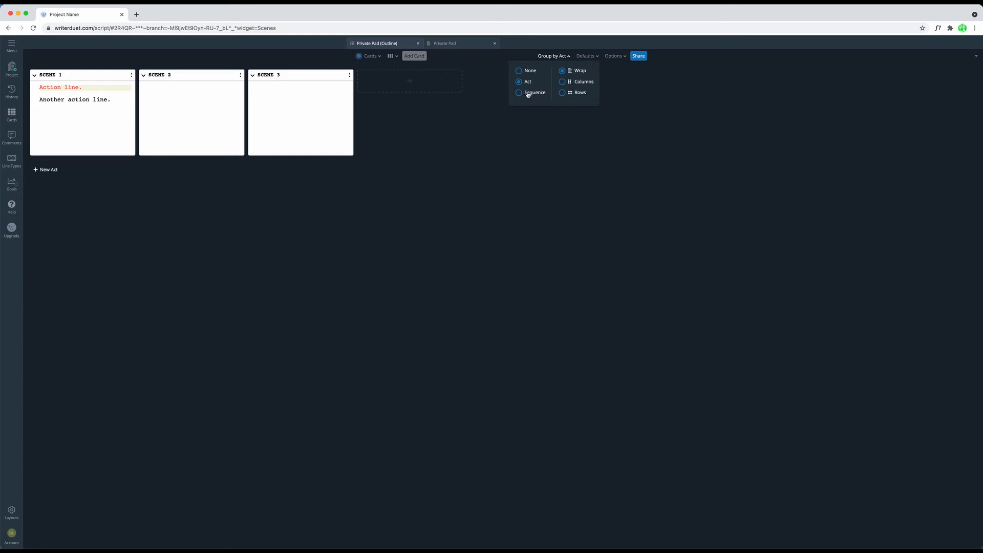
left_click(527, 94)
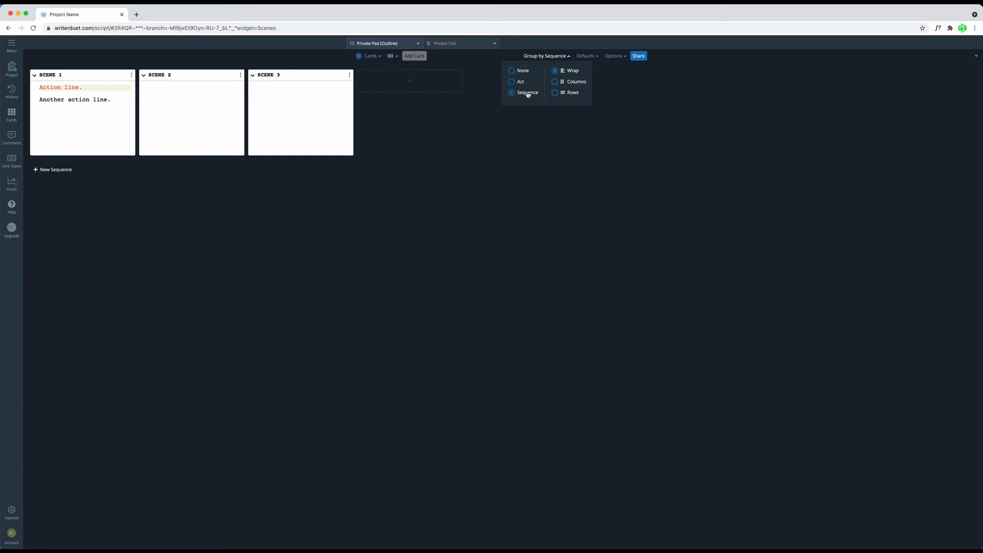
Step: Create a new sequence below the existing scene cards and name it "New Sequence 1"
left_click(193, 199)
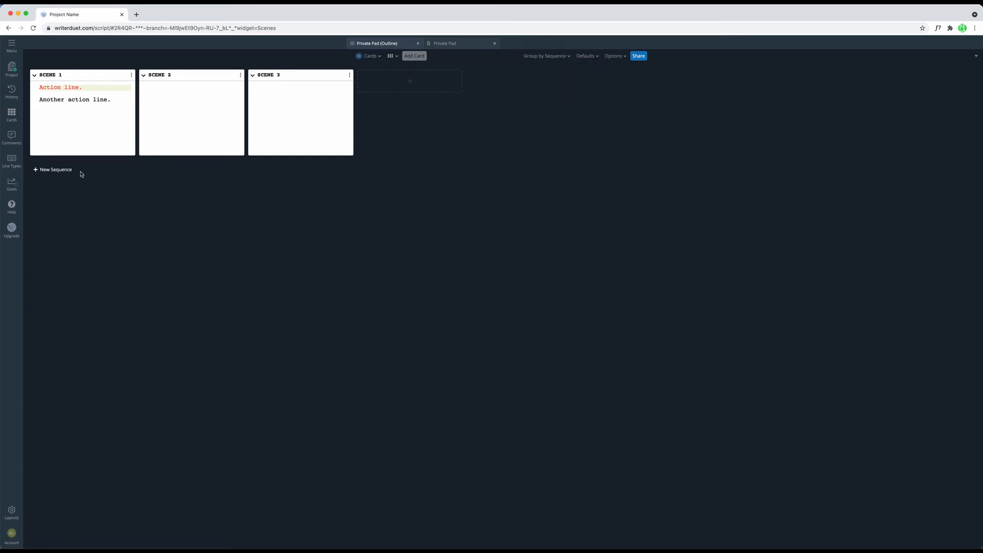
left_click(54, 172)
type("Ne")
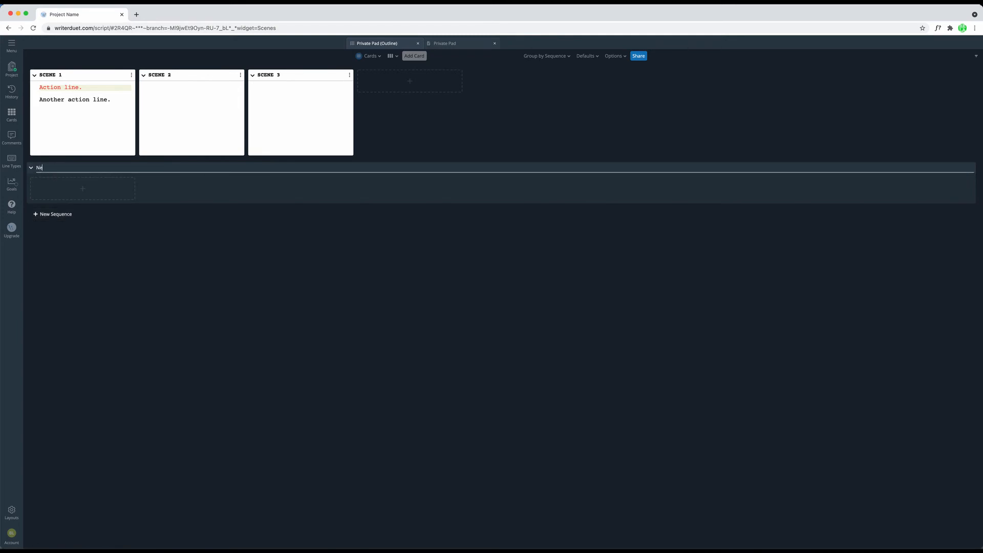
type("w Sequence 1")
Step: Add two cards to New Sequence 1, titled "SEQUENCE SCENE 1" and "SEQUENCE SCENE 2"
left_click(90, 188)
type("SE")
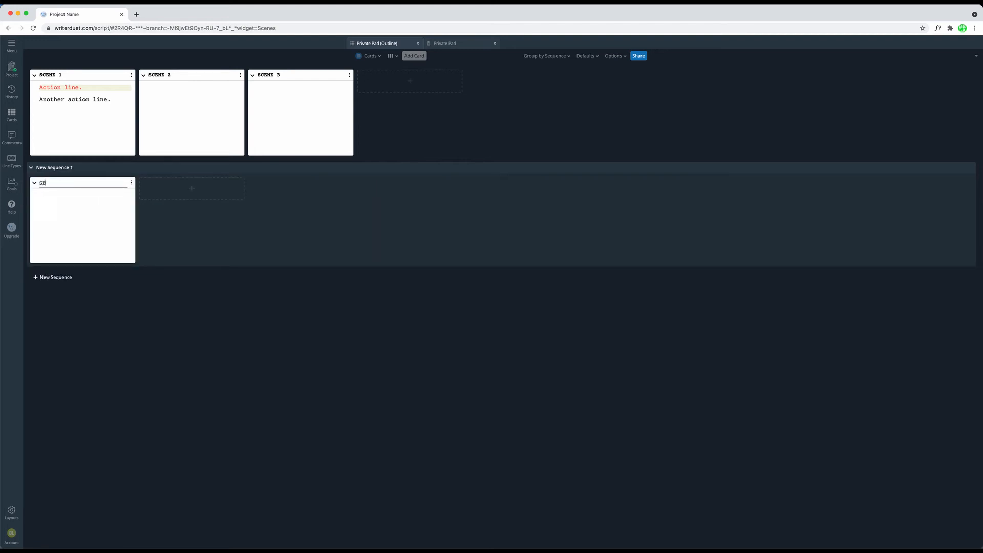
type("QUENCE SCENE 1")
left_click(199, 194)
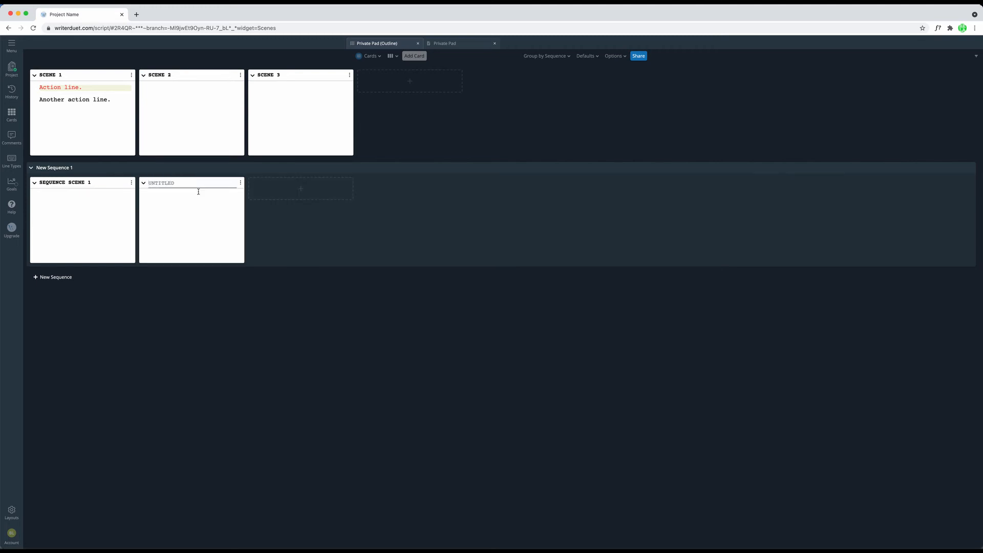
type("SEQUENCE SCENE 2")
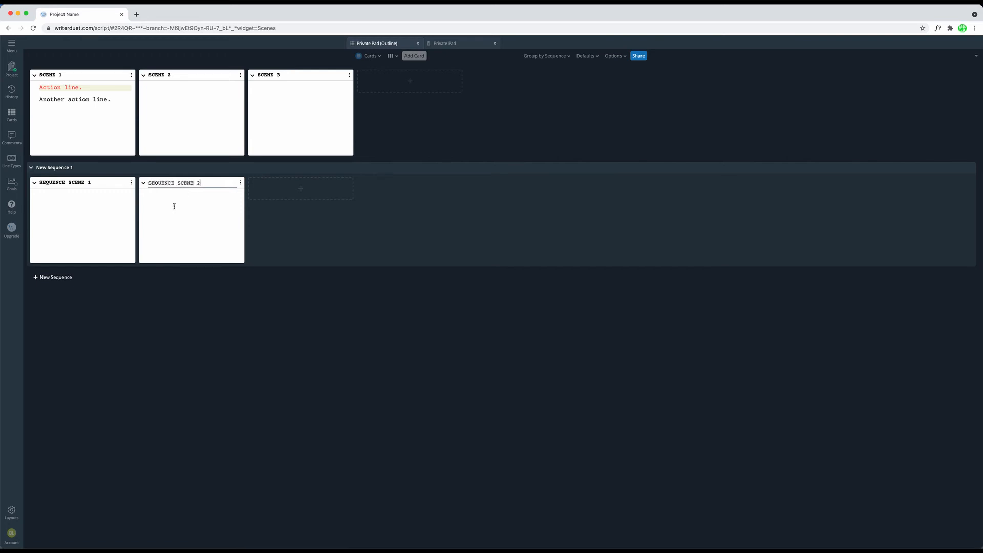
Step: Create another sequence below New Sequence 1 and name it "Sequence 2"
left_click(56, 276)
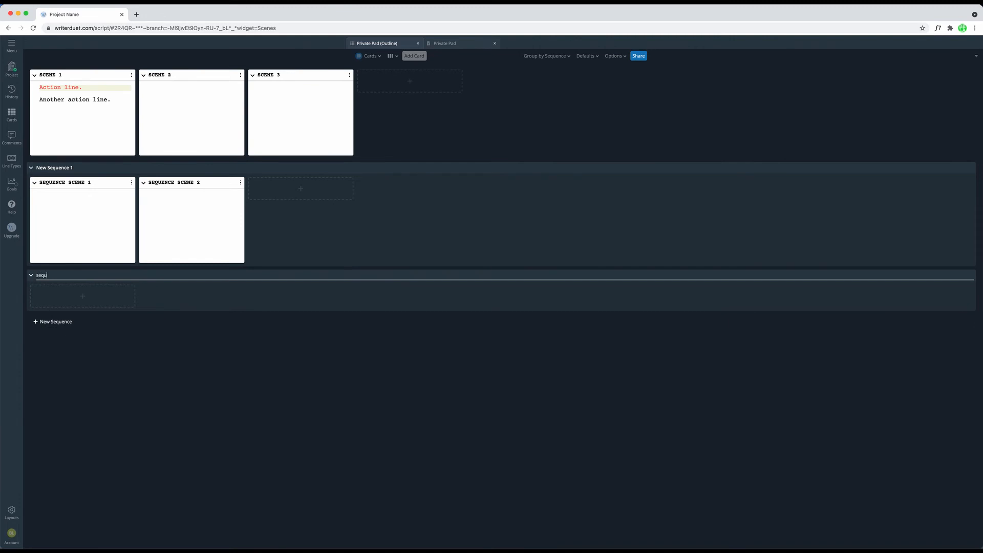
type("Sequence 2")
key("Return")
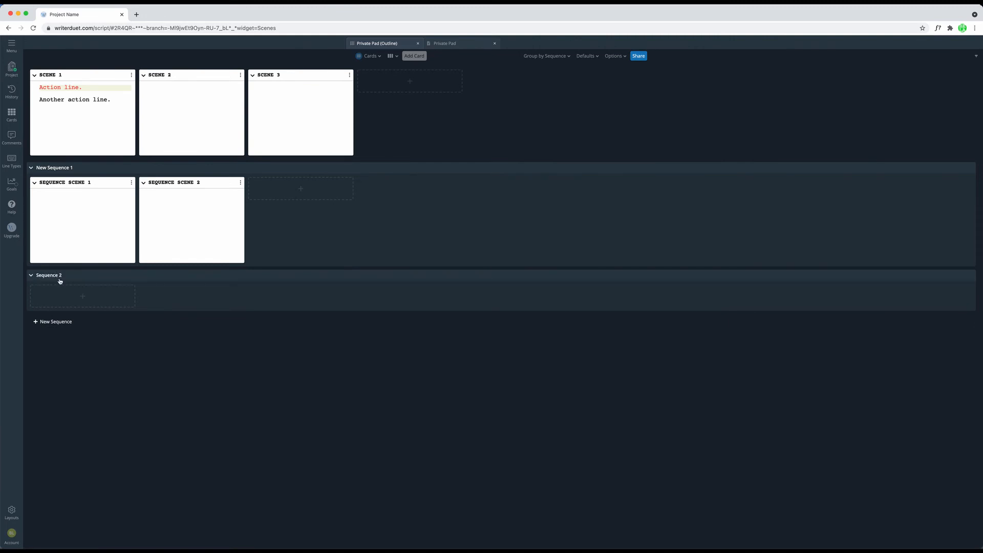
Step: Try moving Sequence 2 above New Sequence 1 and swapping the two sequence scene cards, restoring the original order of both
left_click_drag(70, 275, 91, 167)
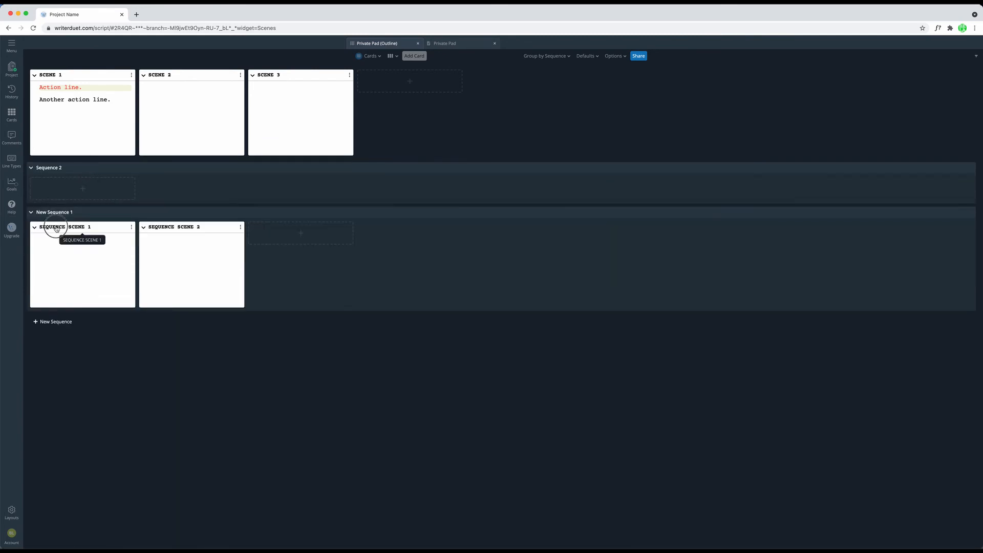
left_click_drag(54, 228, 203, 233)
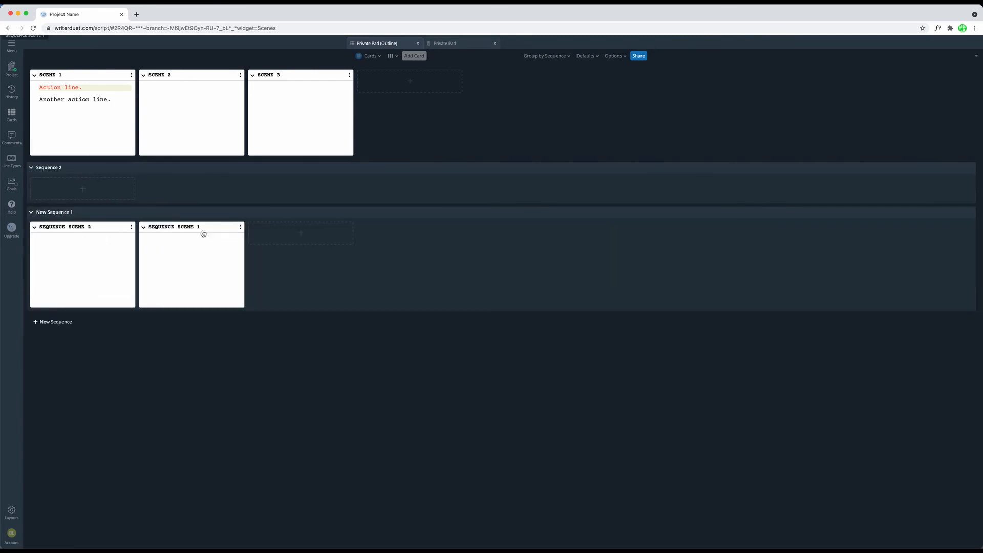
left_click_drag(128, 227, 53, 229)
left_click_drag(54, 168, 79, 318)
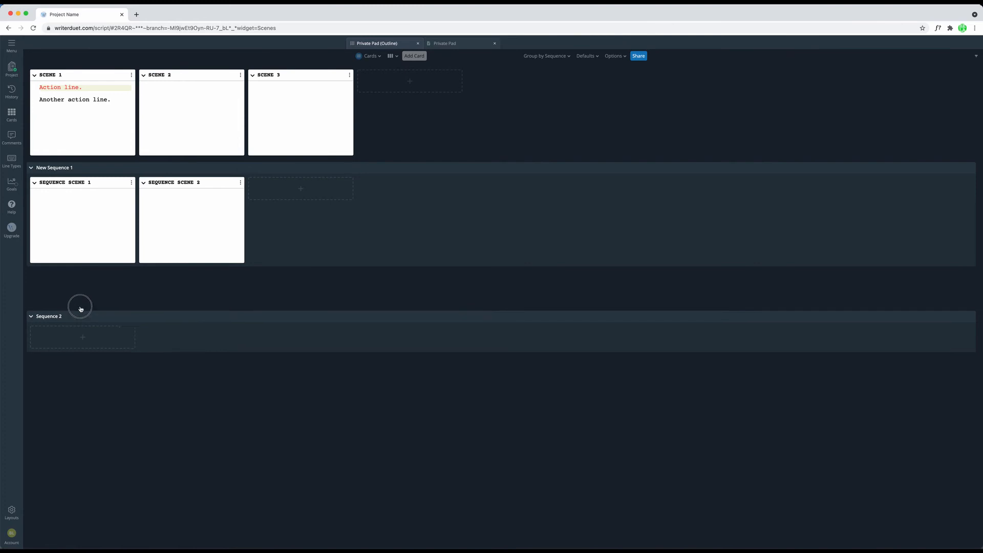
Step: Add a tag named "orange" through the color and tag options of the SEQUENCE SCENE 1 card
left_click(132, 182)
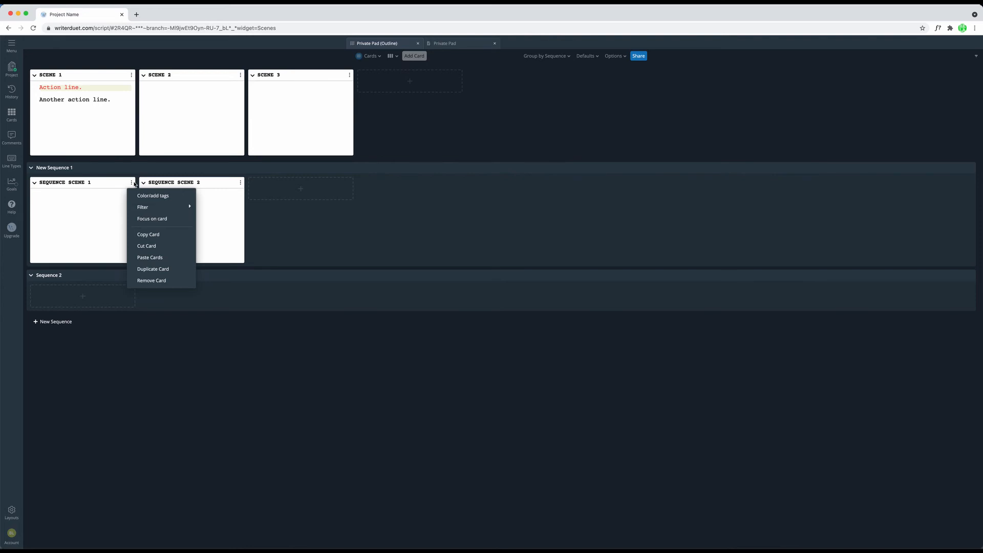
left_click(168, 196)
type("orange")
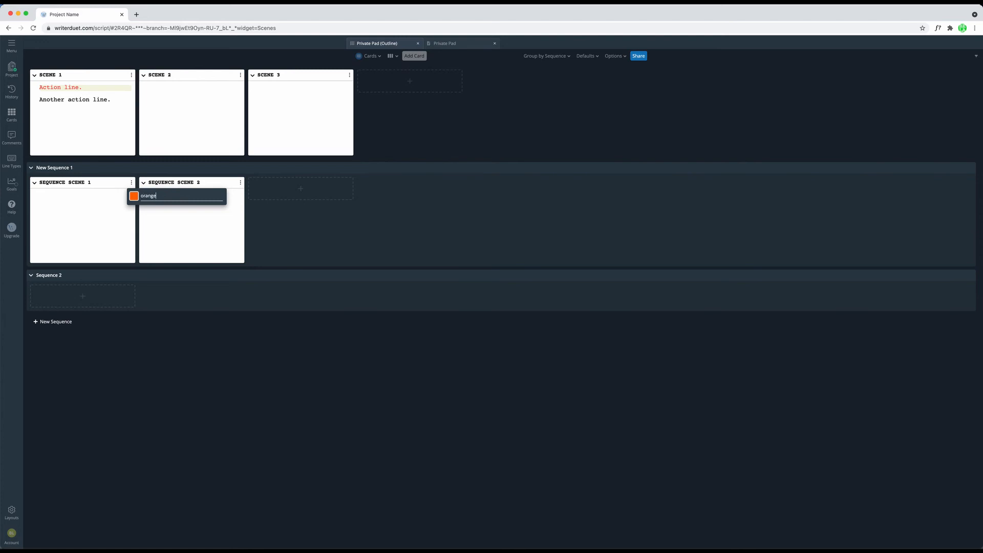
key("Return")
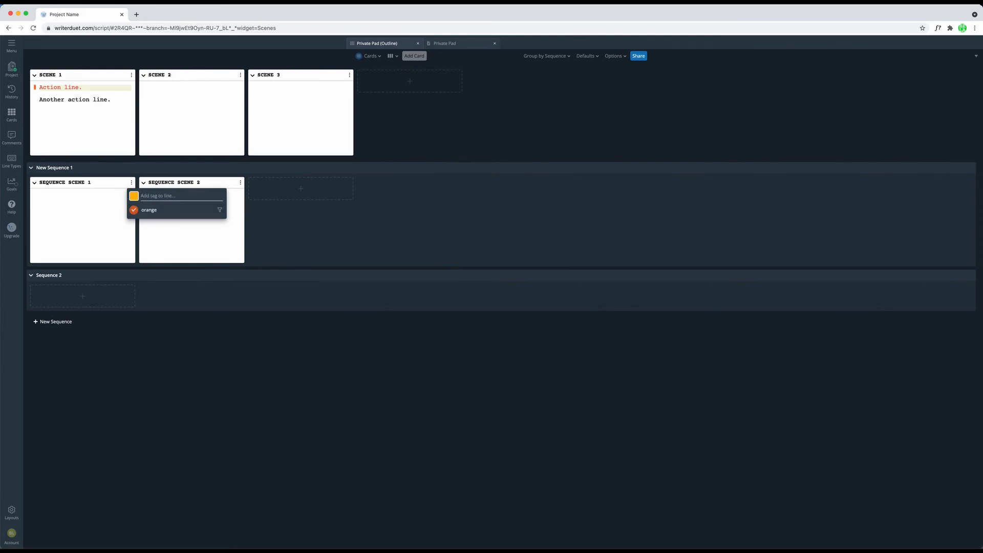
left_click(131, 184)
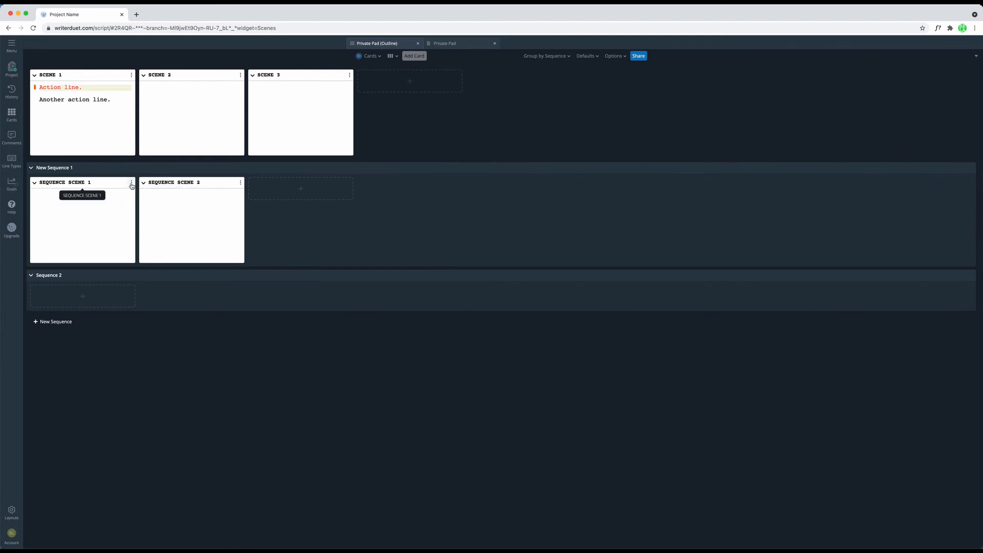
Step: Review the available options of the SEQUENCE SCENE 1 card and show the cards list alongside the outline
left_click(131, 185)
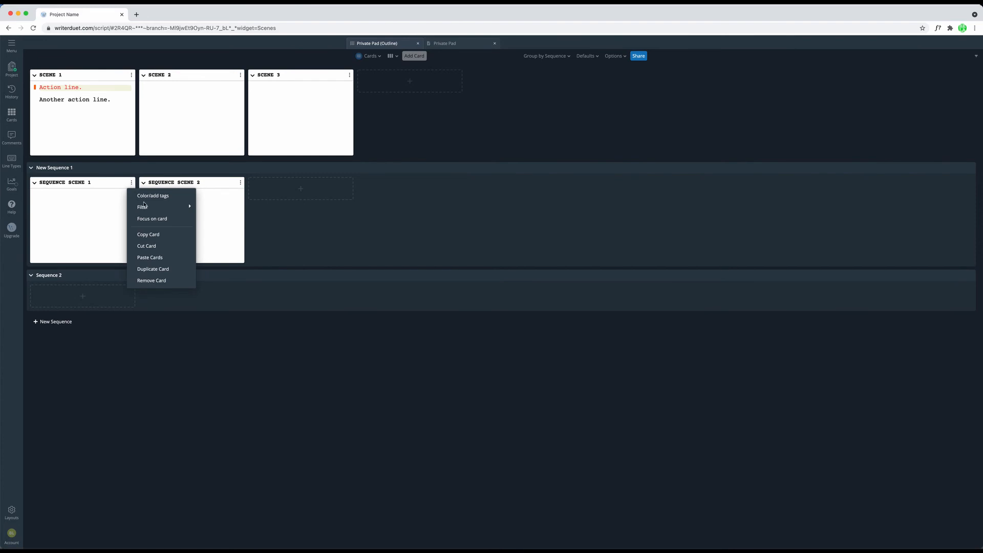
mouse_move(146, 206)
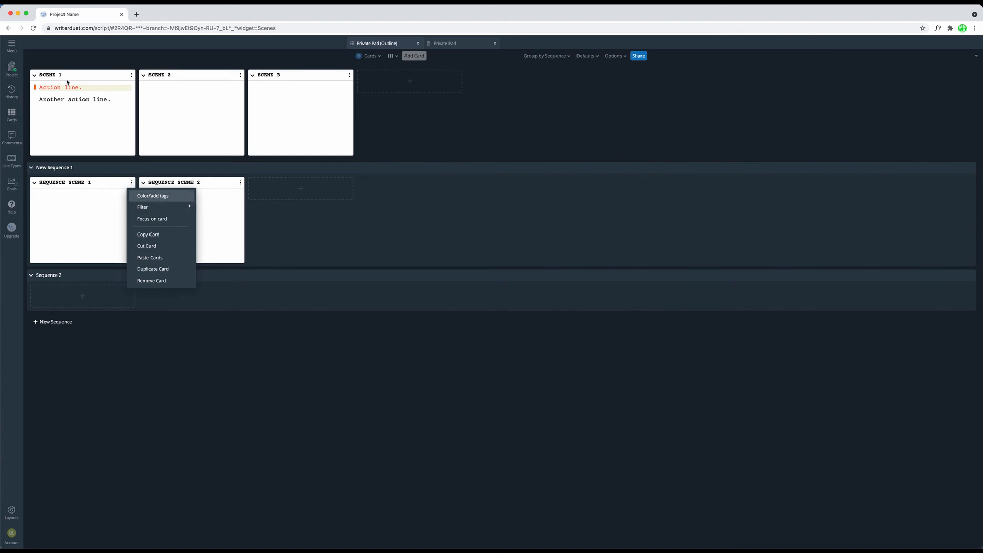
left_click(12, 116)
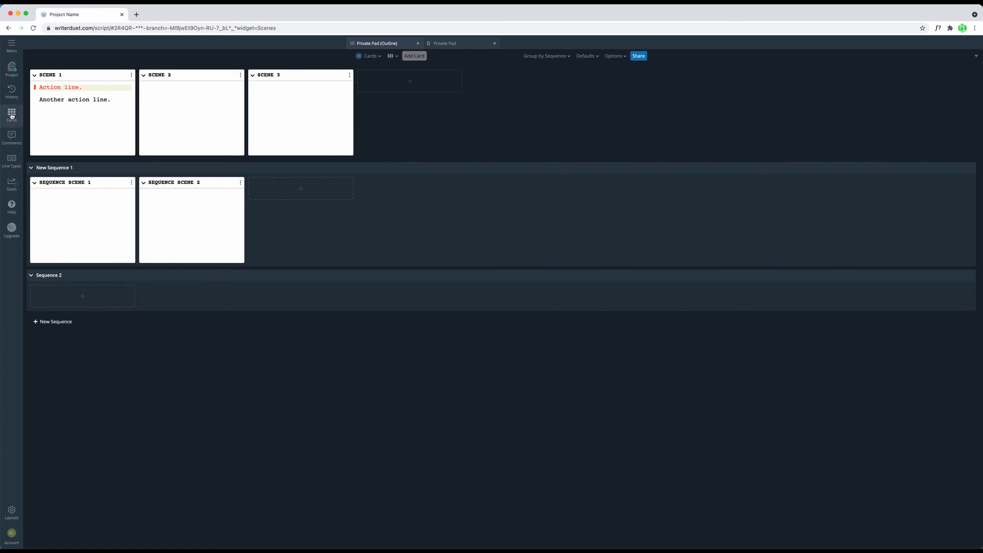
left_click(11, 113)
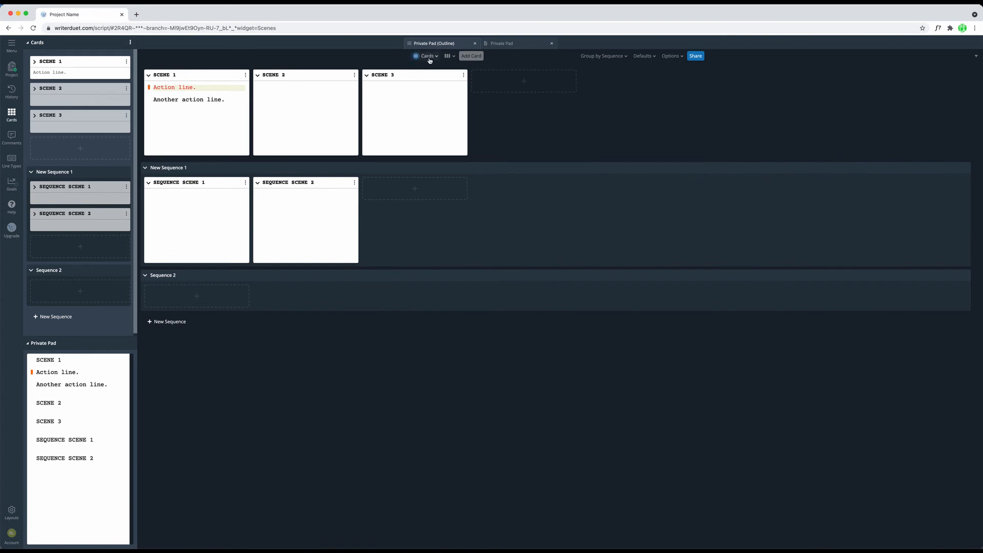
Step: View the outline in Page view and switch the pad to Mind Map view
left_click(428, 57)
left_click(418, 69)
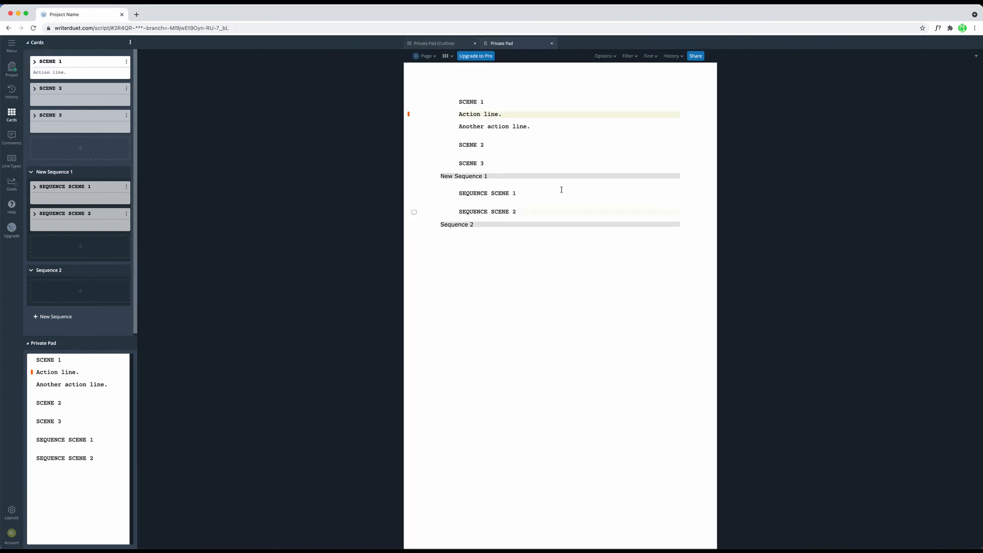
left_click(431, 57)
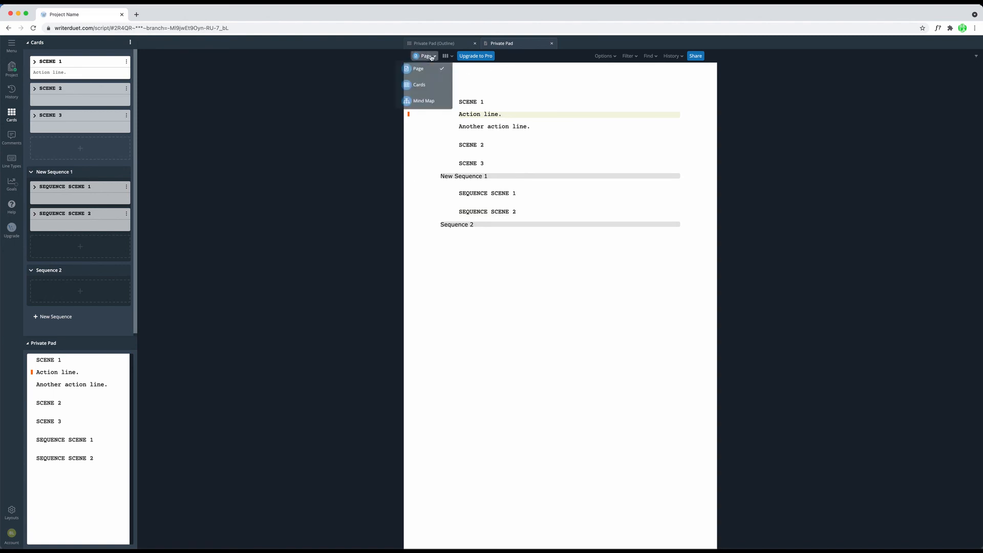
left_click(423, 103)
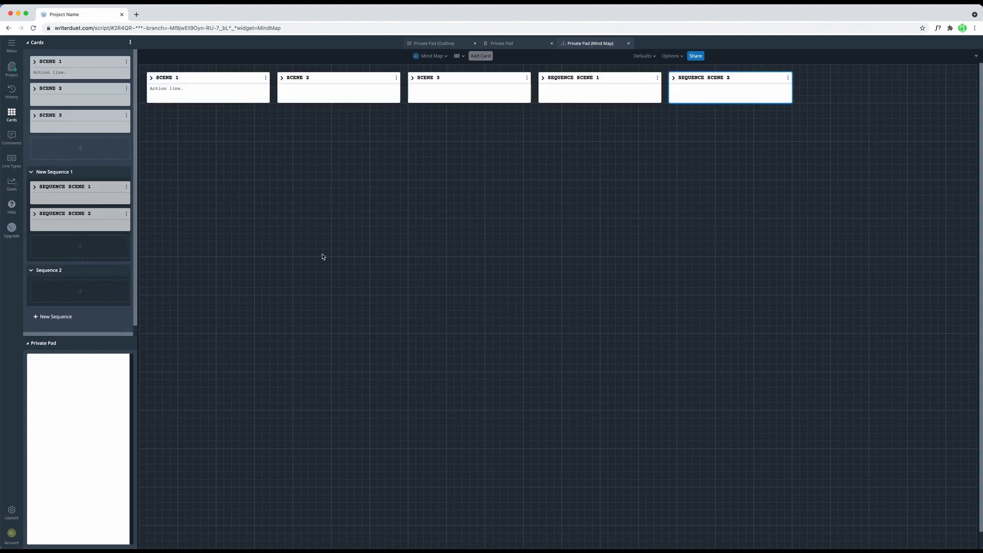
Step: Spread the SCENE 2, SEQUENCE SCENE 1, SEQUENCE SCENE 2 and SCENE 3 cards across the mind map below the SCENE 1 row
left_click_drag(329, 92, 276, 244)
left_click_drag(588, 87, 650, 280)
left_click_drag(729, 78, 621, 148)
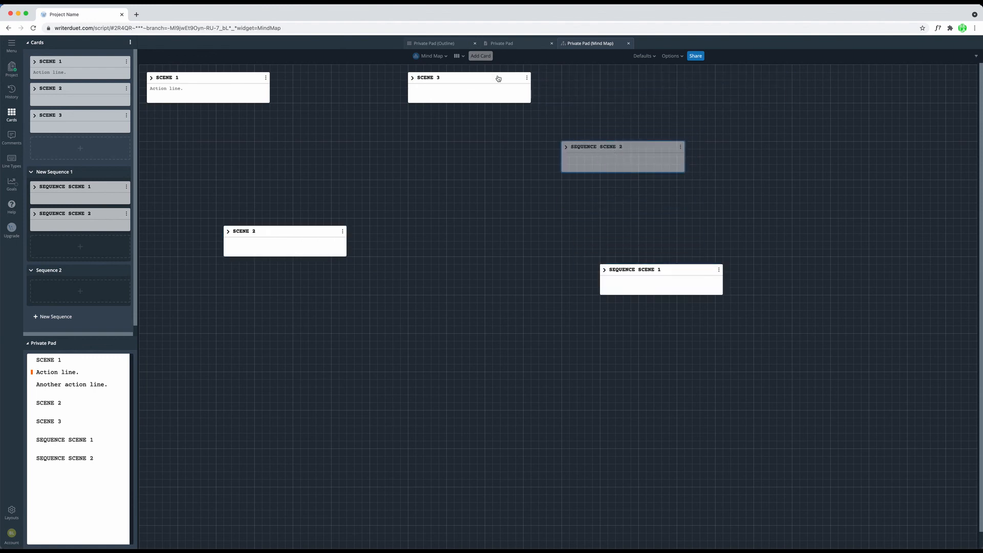
left_click_drag(498, 77, 462, 290)
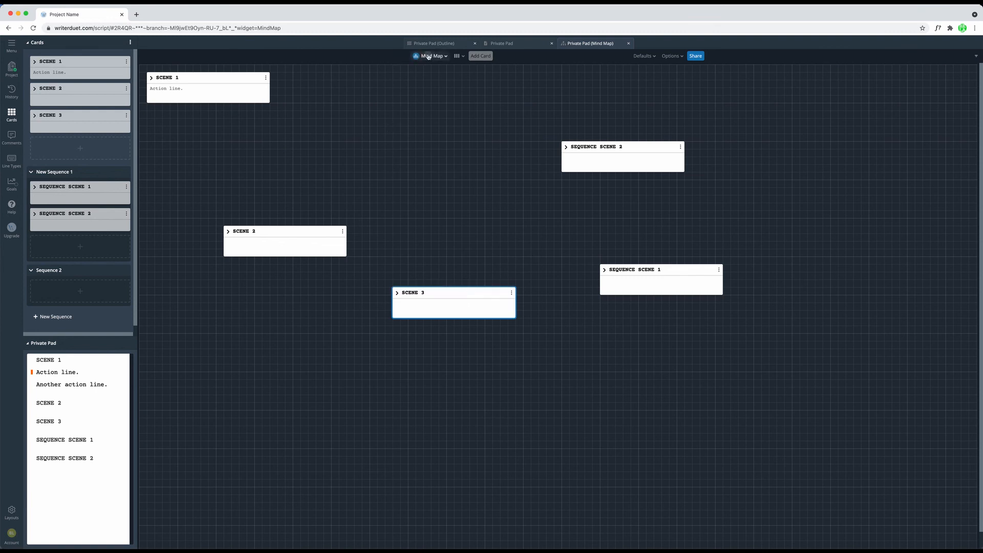
Step: Check the script order in Page view and return to the Mind Map
left_click(429, 56)
left_click(424, 70)
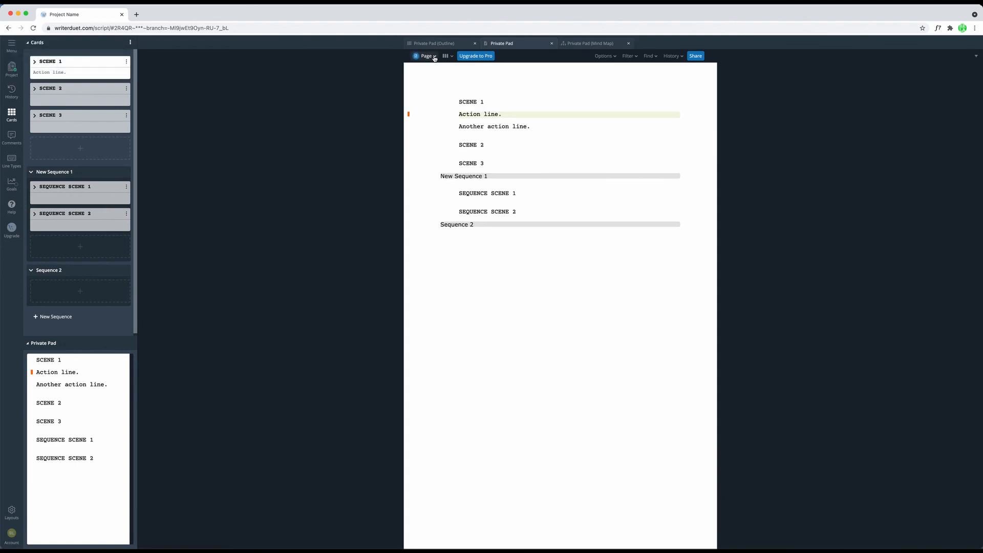
left_click(434, 56)
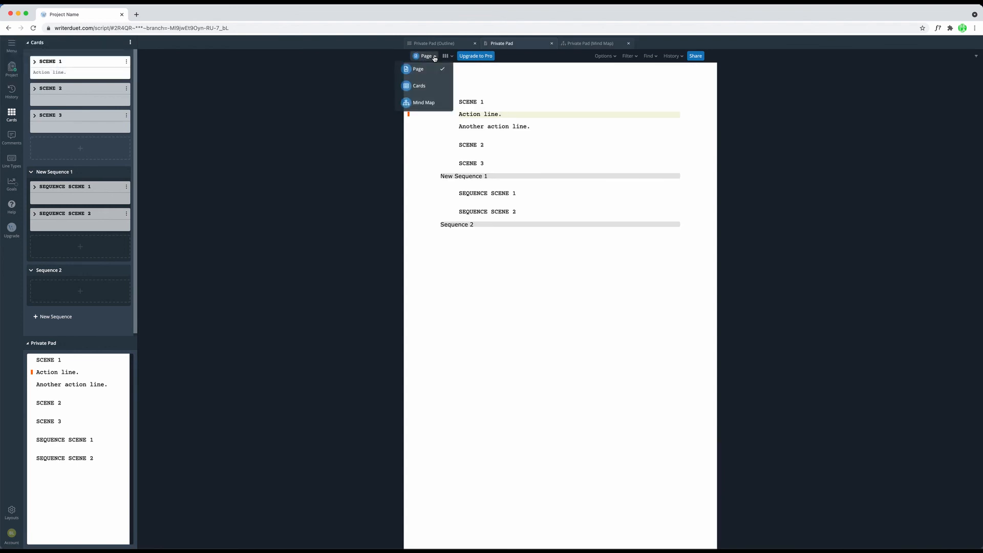
left_click(427, 103)
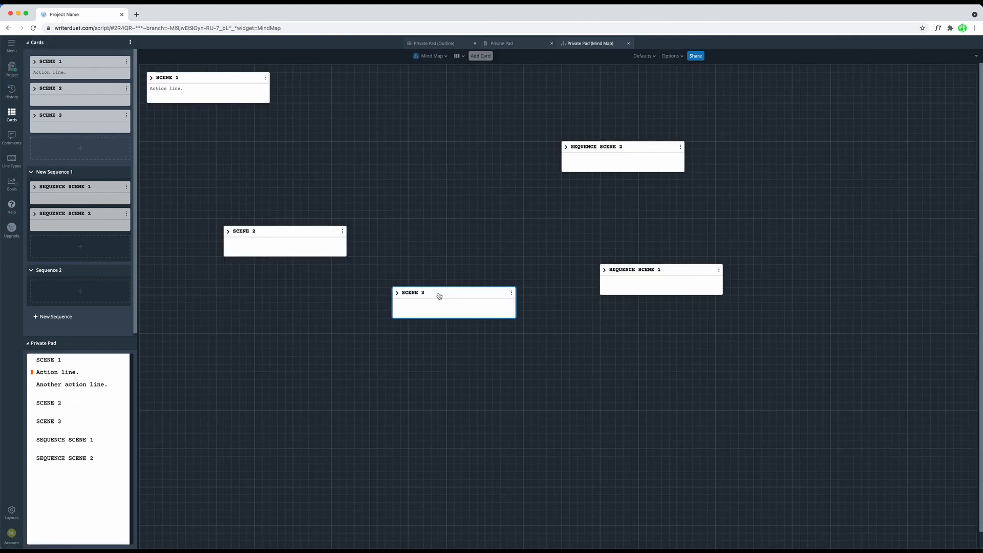
Step: Try to move the SCENE 3 card onto the SEQUENCE SCENE 2 card in the mind map
left_click(443, 291)
left_click_drag(443, 292, 593, 159)
left_click(458, 301)
left_click_drag(458, 301, 606, 165)
Step: Zoom out the mind map with its zoom option so the cards are displayed smaller
left_click(673, 57)
left_click_drag(670, 138, 659, 139)
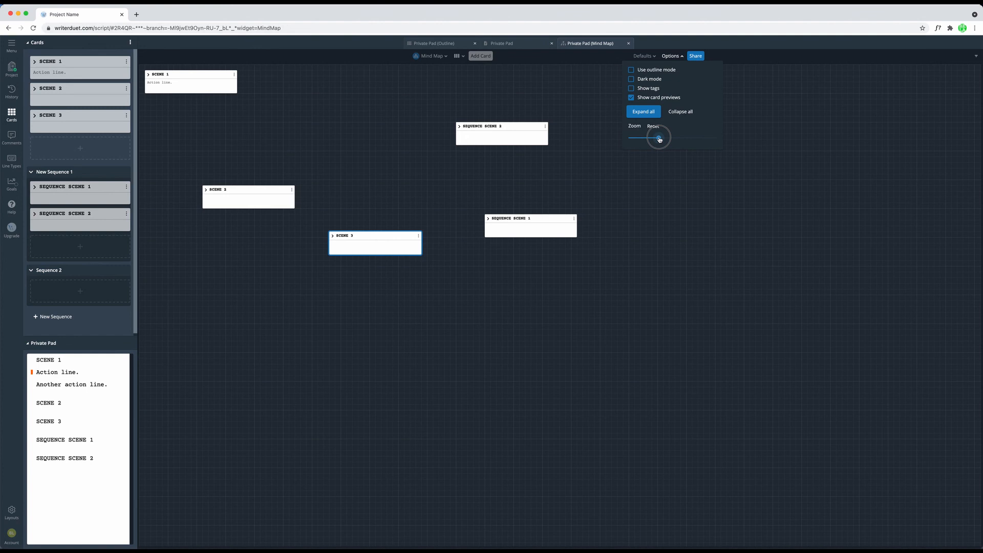